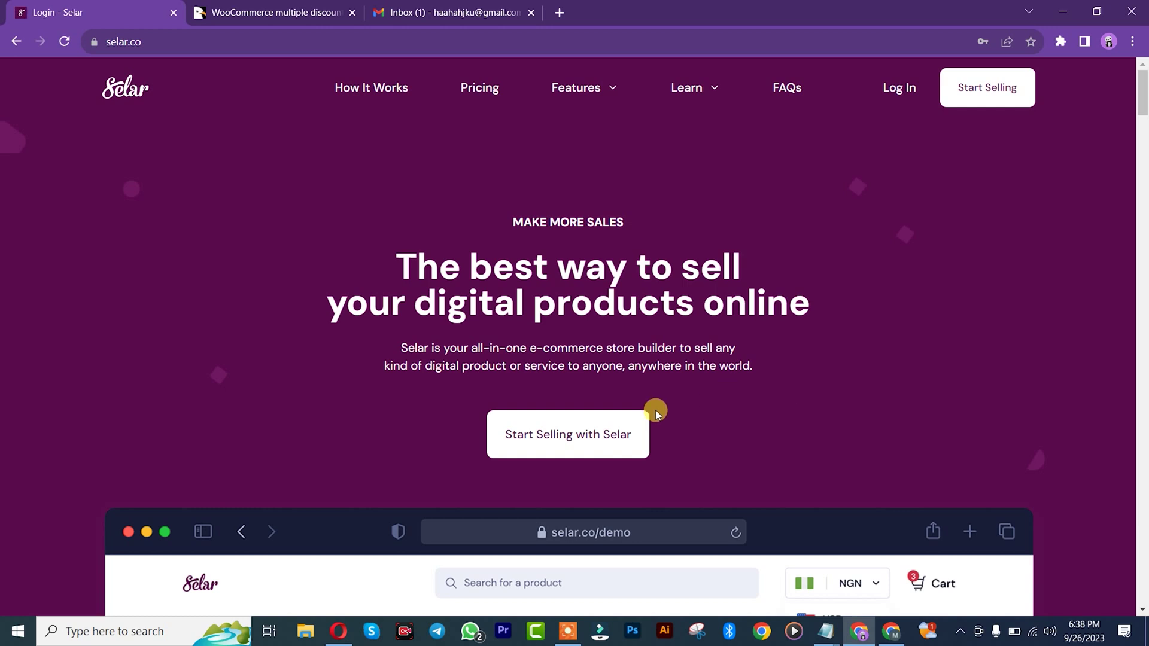
# Step: Open Selar's seller registration page from the 'Start Selling with Selar' button
pyautogui.click(561, 453)
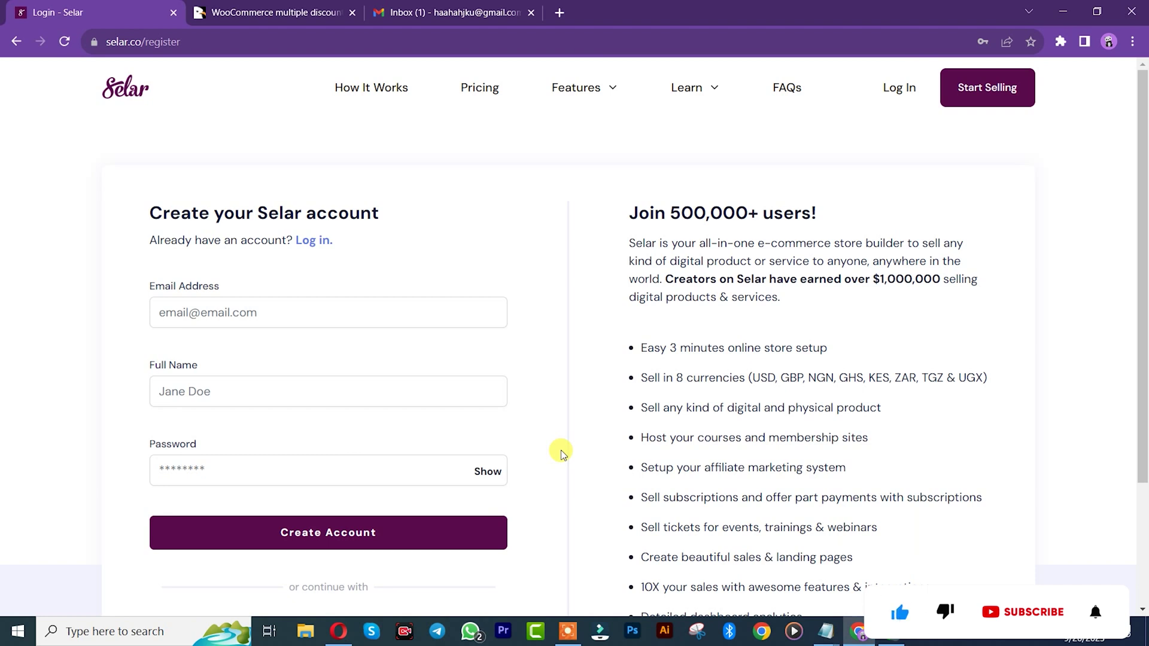
# Step: Fill in the saved email address and the full name on the sign-up form
pyautogui.moveTo(1142, 218); pyautogui.dragTo(1143, 285)
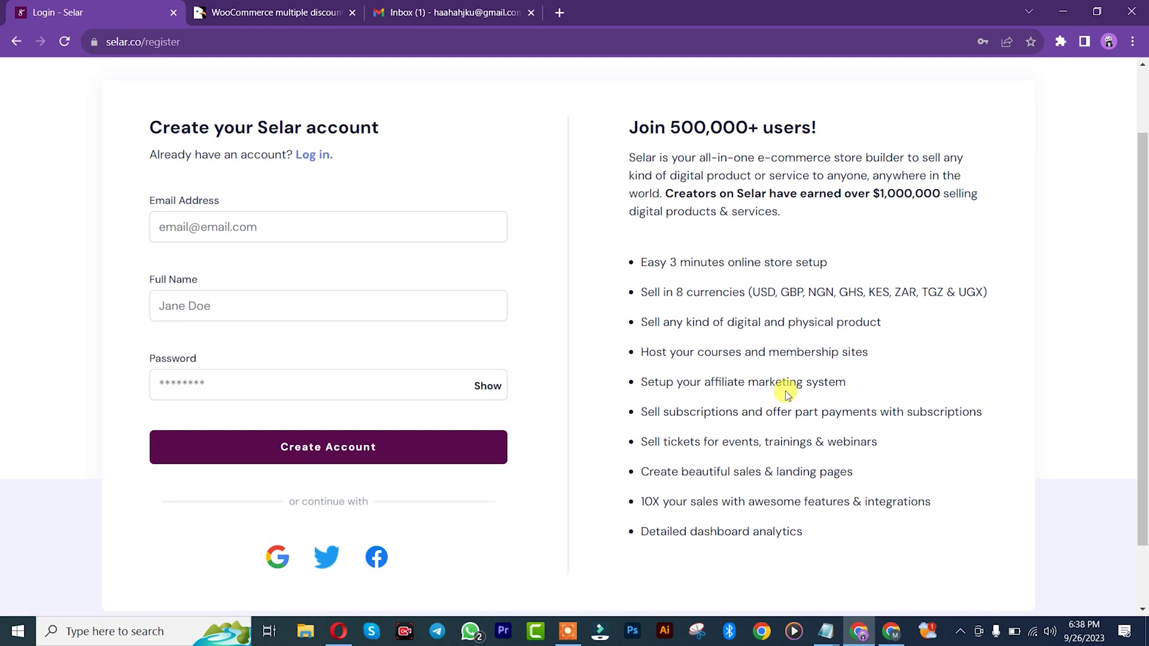
pyautogui.click(272, 225)
pyautogui.hotkey('ctrl', 'v')
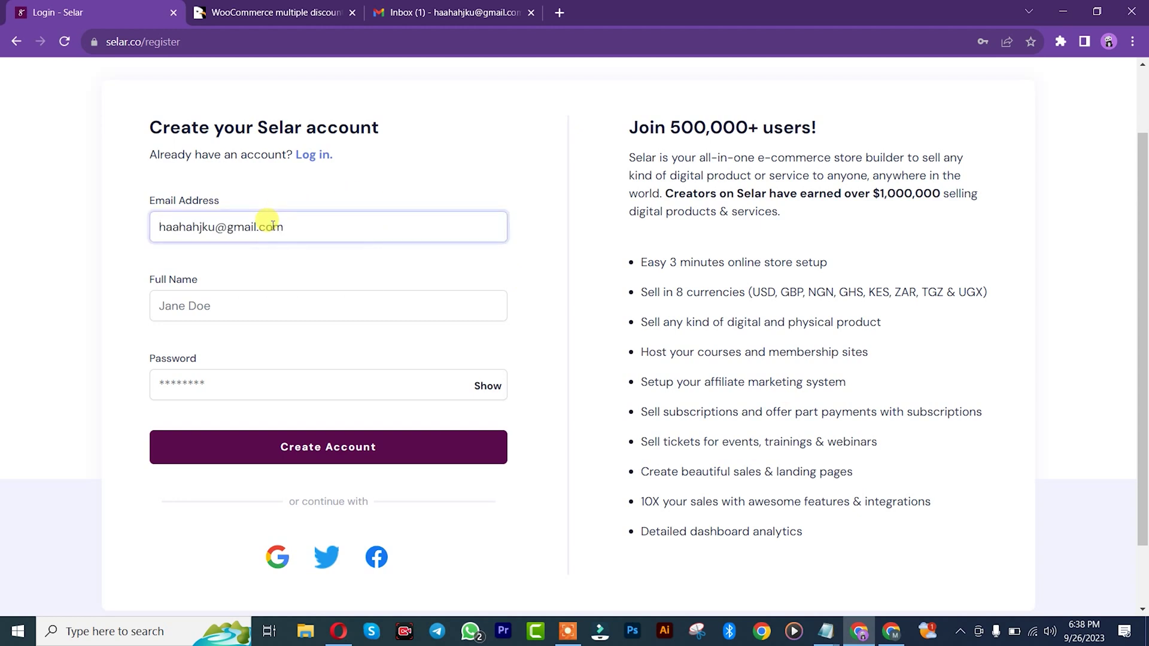
pyautogui.click(259, 306)
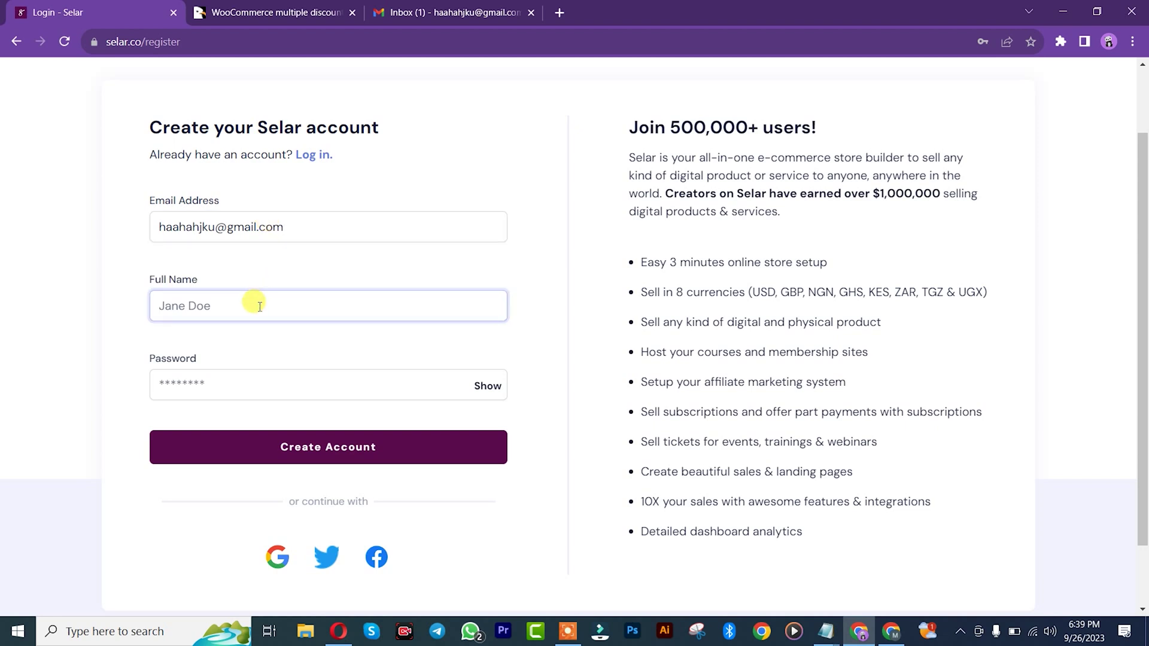
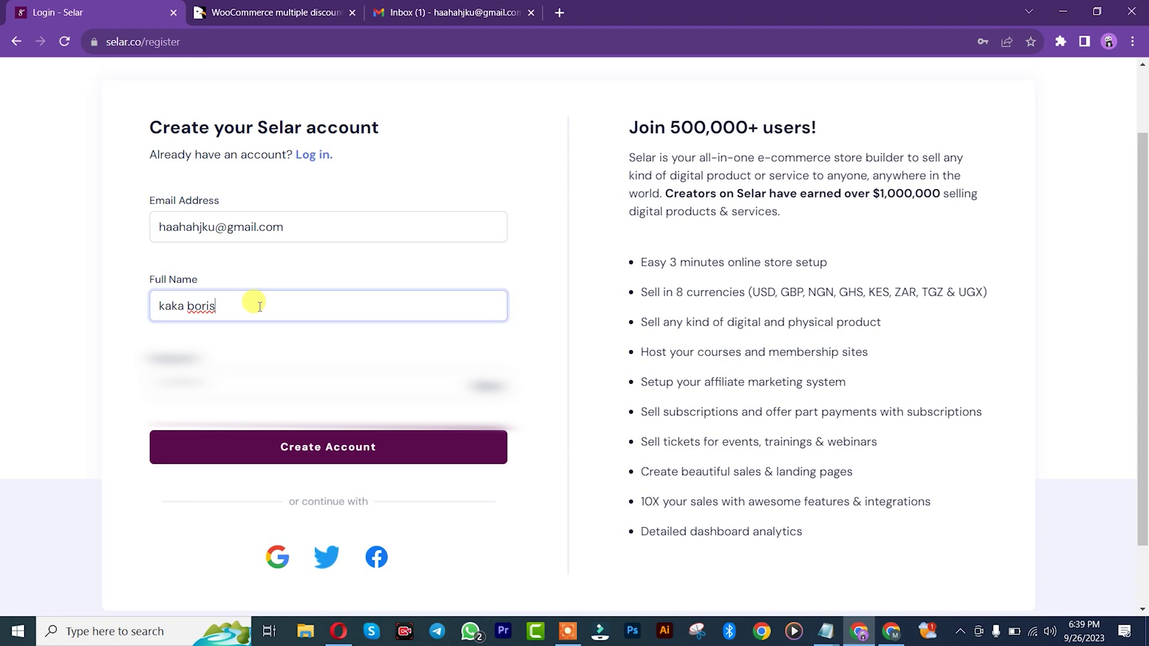
# Step: Accept Chrome's suggested strong password and create the Selar account
pyautogui.click(226, 380)
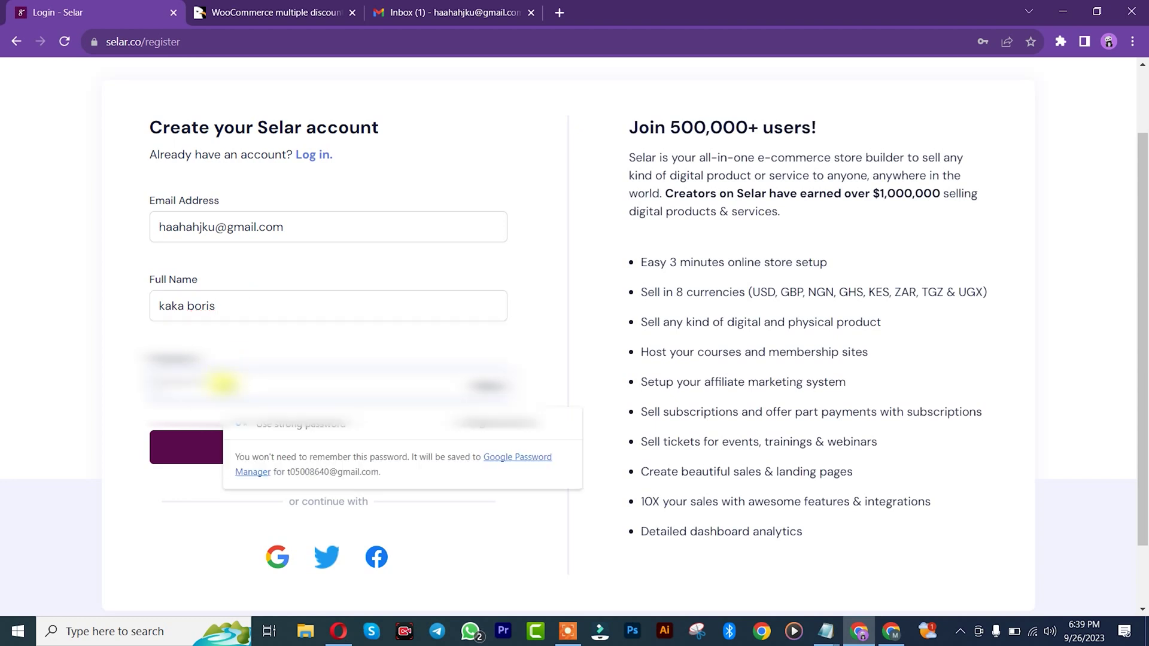
pyautogui.click(495, 430)
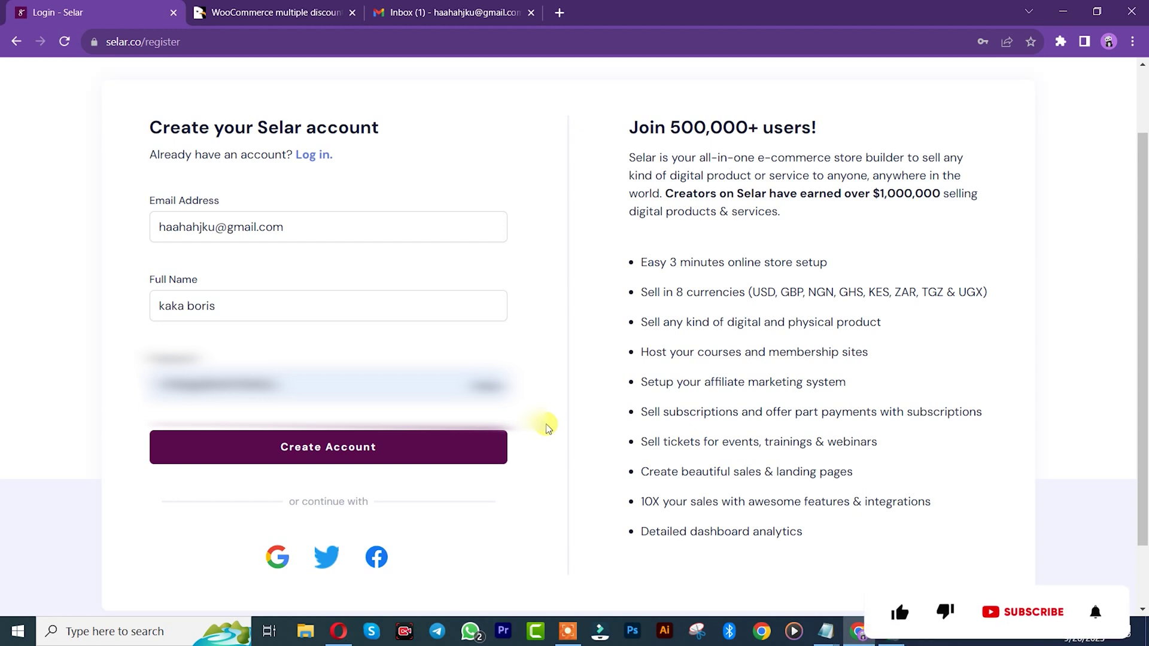
pyautogui.click(410, 457)
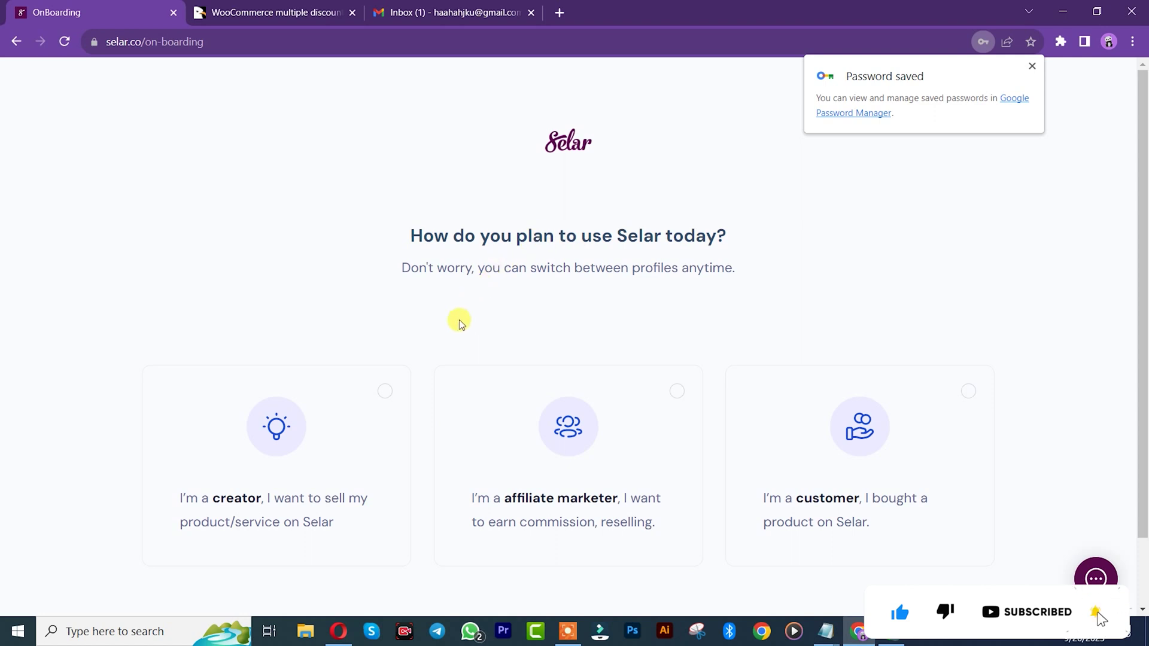
# Step: Pick the 'I'm a creator' profile and continue onboarding as a creator
pyautogui.moveTo(1143, 278); pyautogui.dragTo(1142, 373)
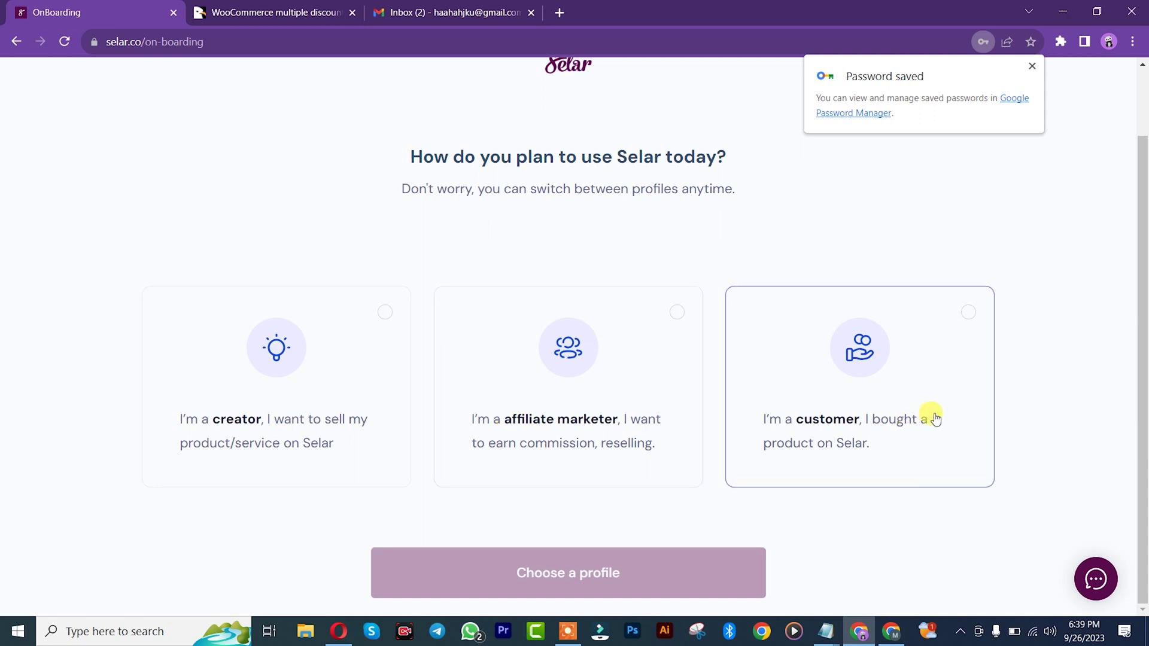
pyautogui.click(228, 429)
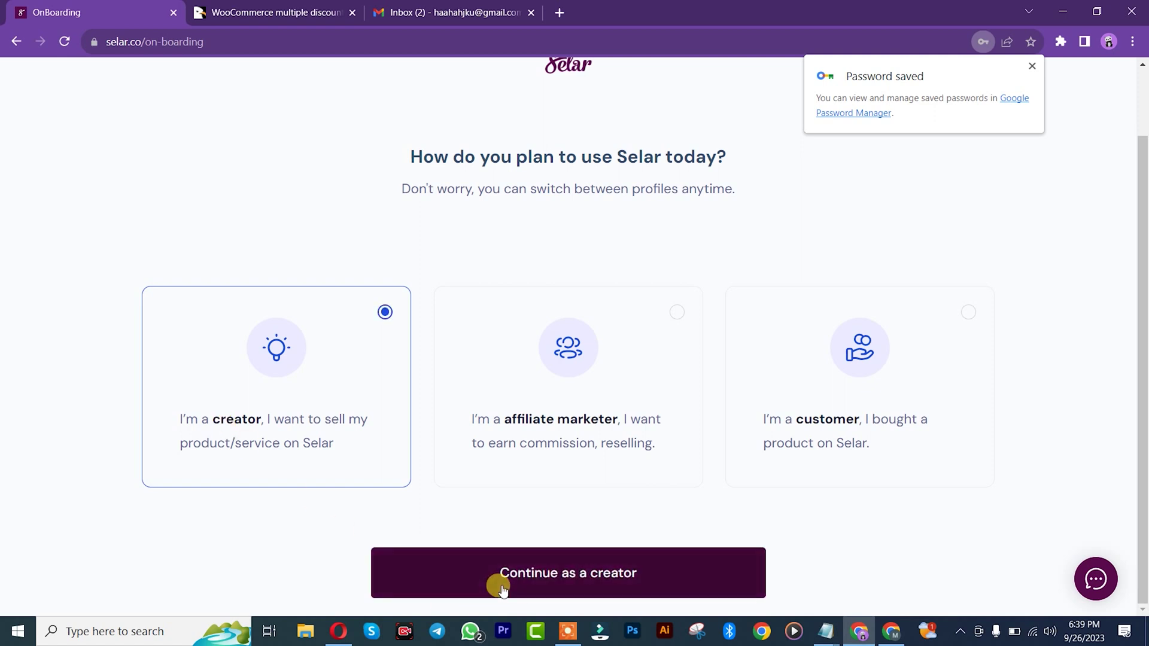
pyautogui.click(535, 574)
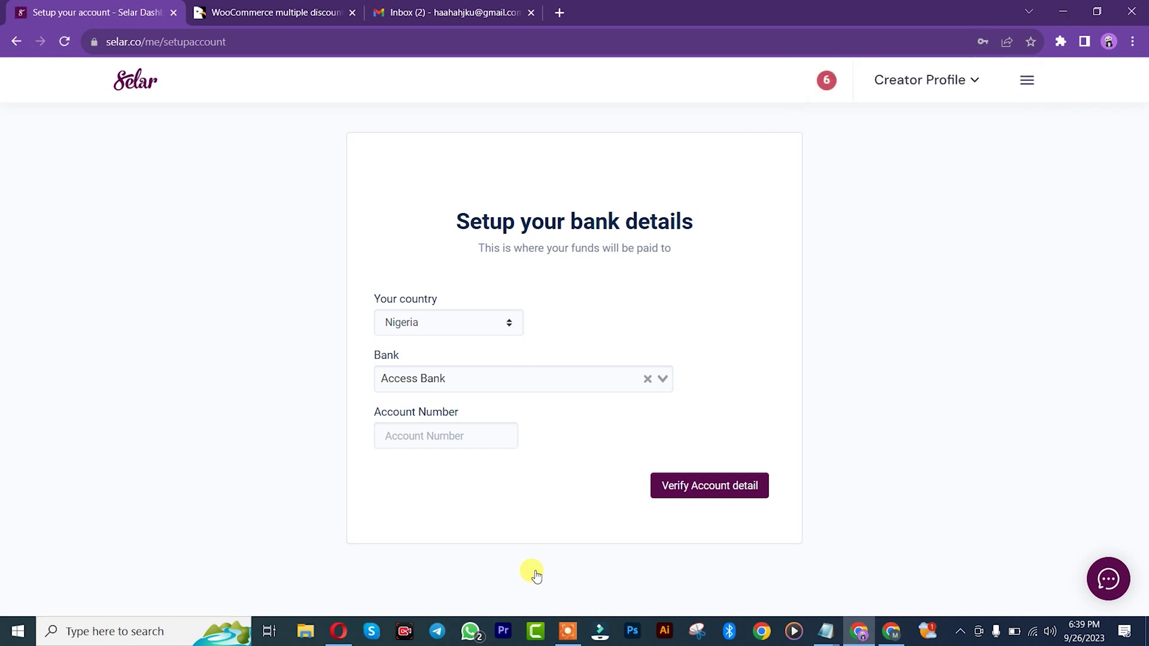
# Step: Save bank details with country Cameroon, bank Mobile Money and the payout account number
pyautogui.click(443, 322)
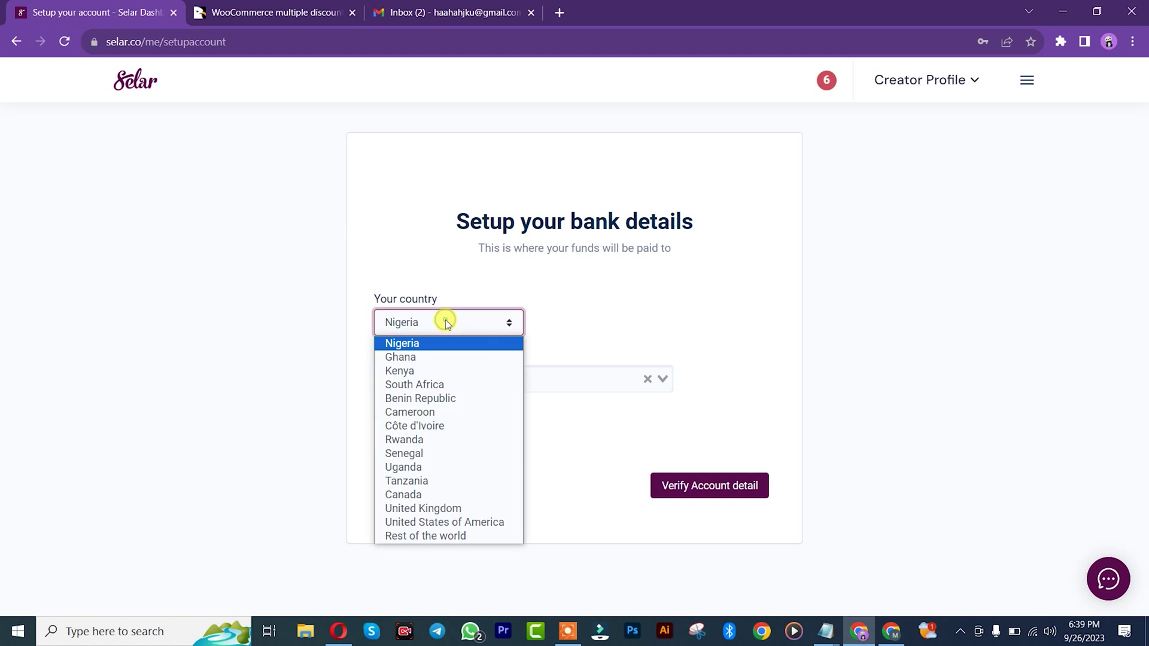
pyautogui.click(423, 412)
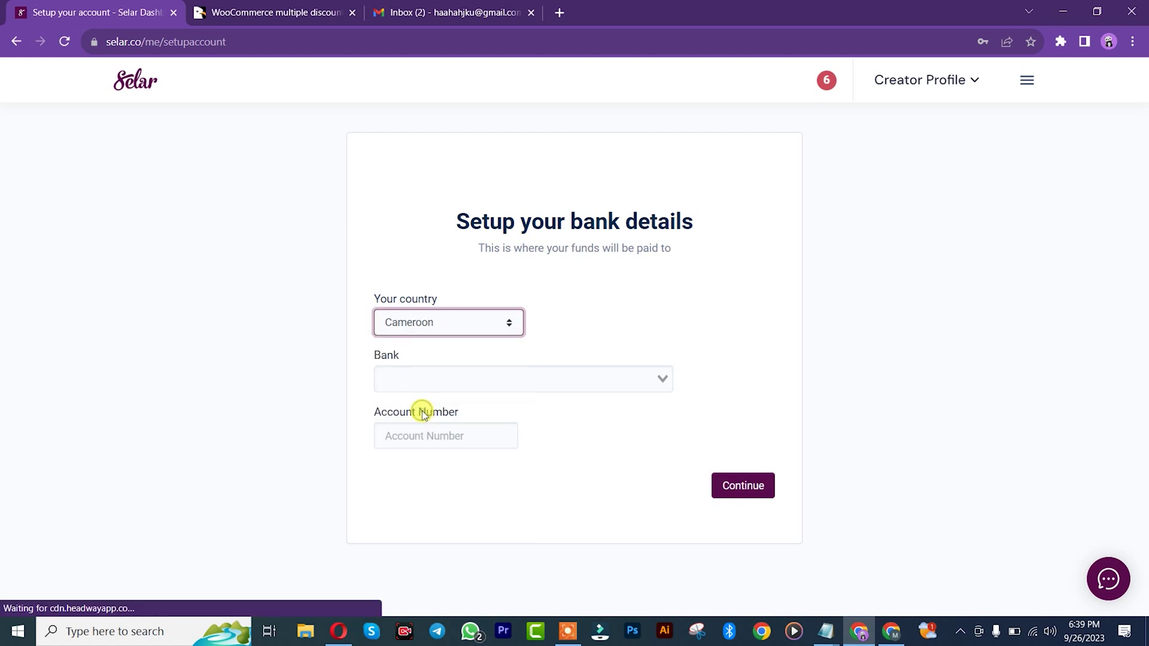
pyautogui.click(428, 381)
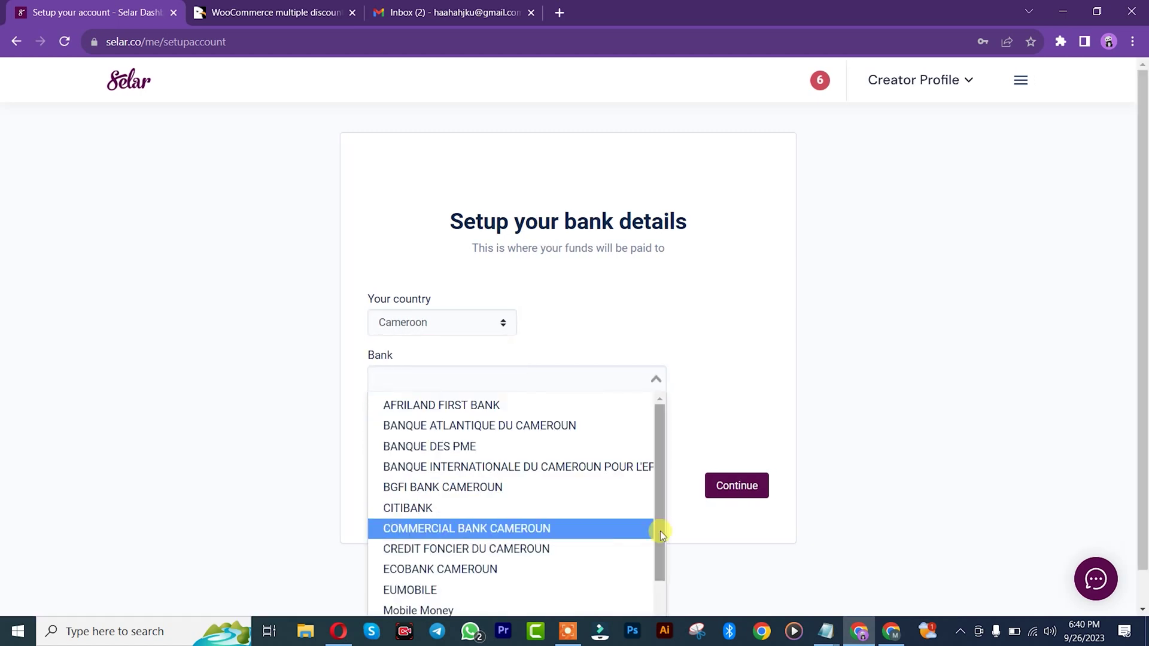
pyautogui.moveTo(660, 530); pyautogui.dragTo(661, 599)
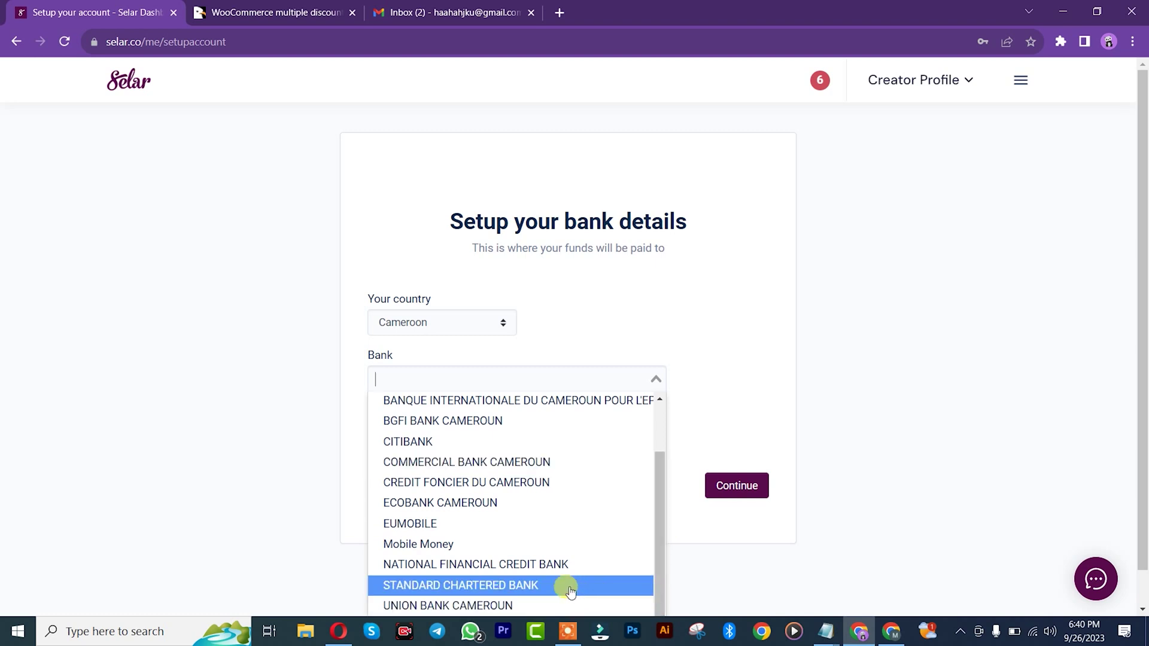
pyautogui.click(418, 546)
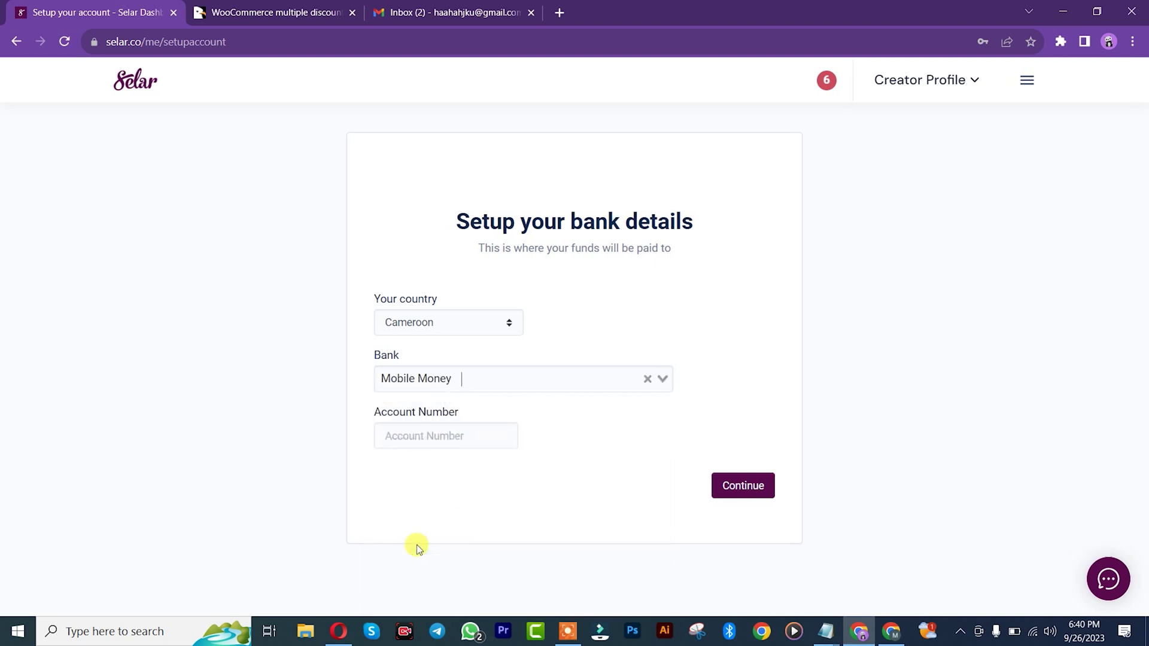
pyautogui.click(417, 437)
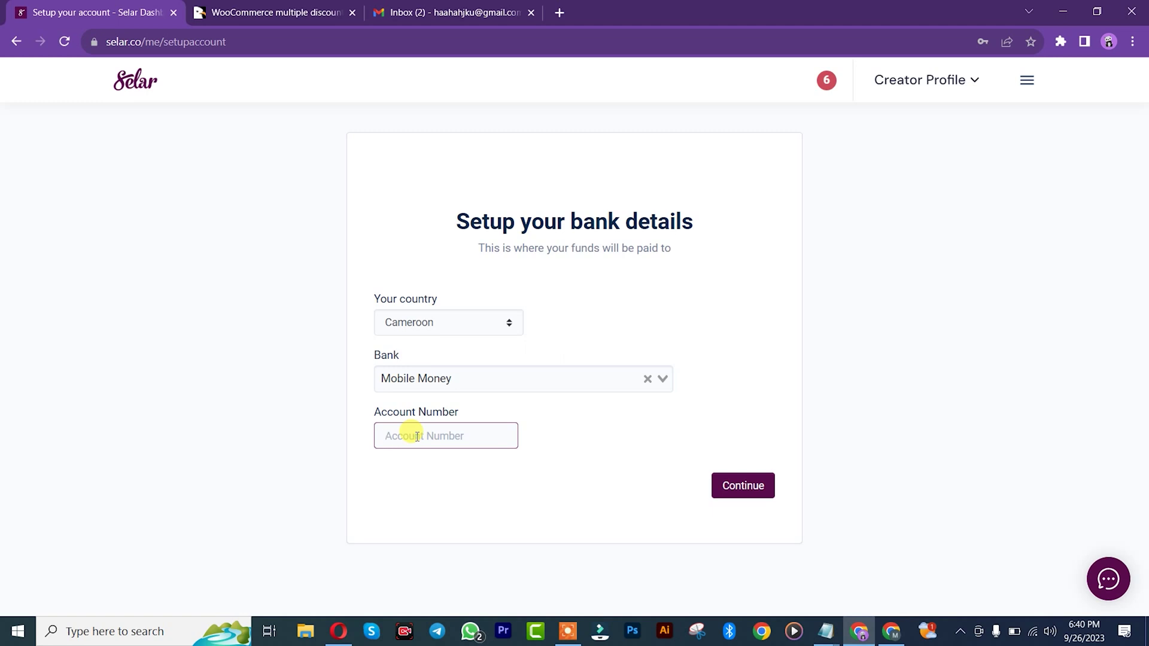
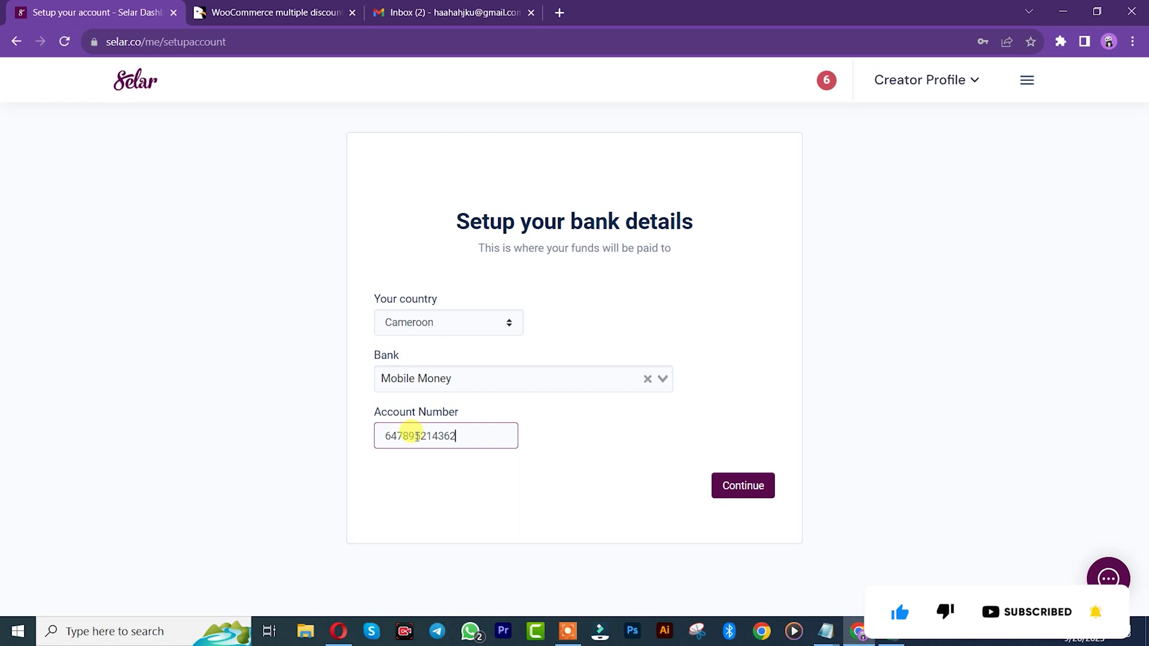
pyautogui.click(744, 490)
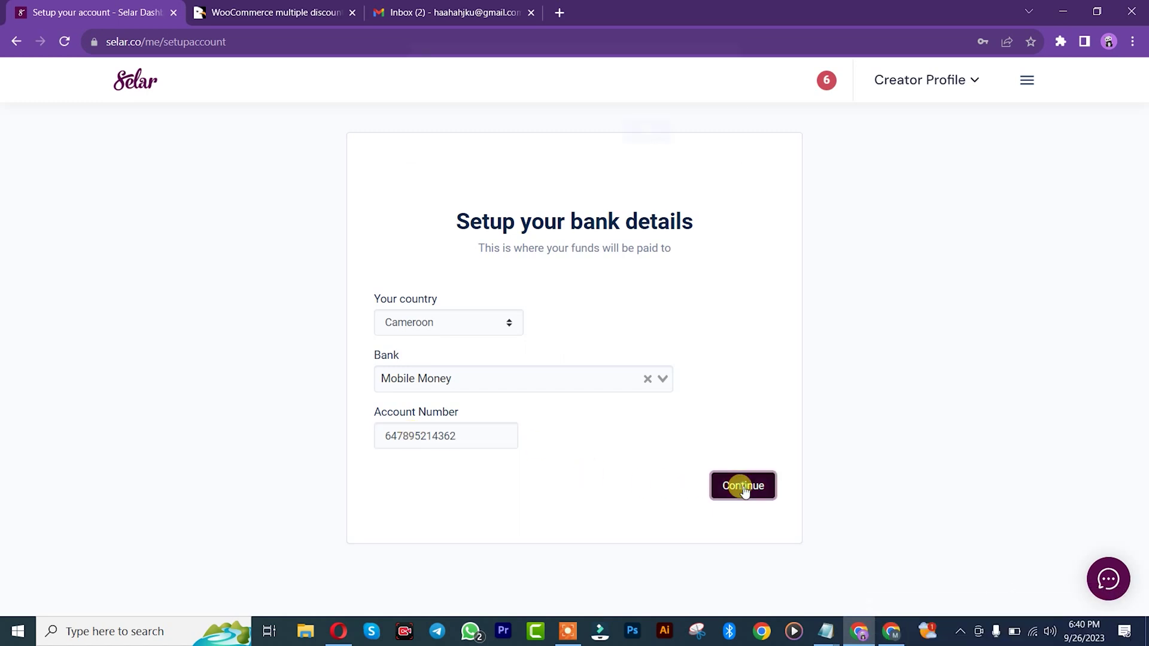
pyautogui.click(642, 146)
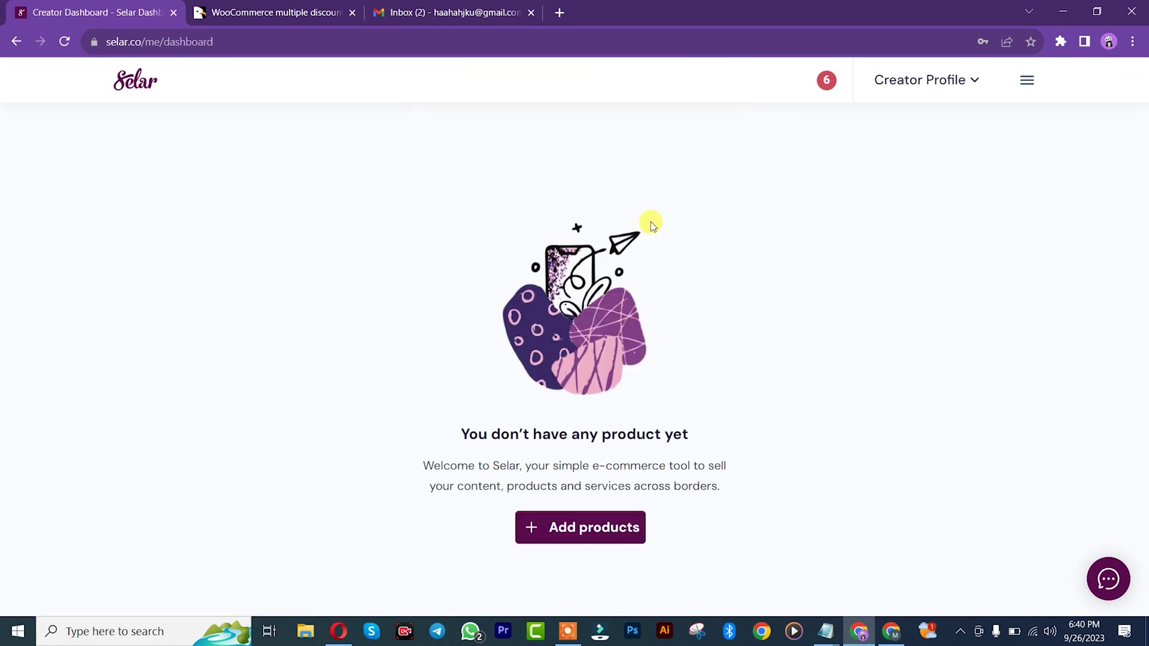
# Step: Check Selar's 'XAF payout details updated' email in Gmail, then return to the inbox
pyautogui.click(423, 9)
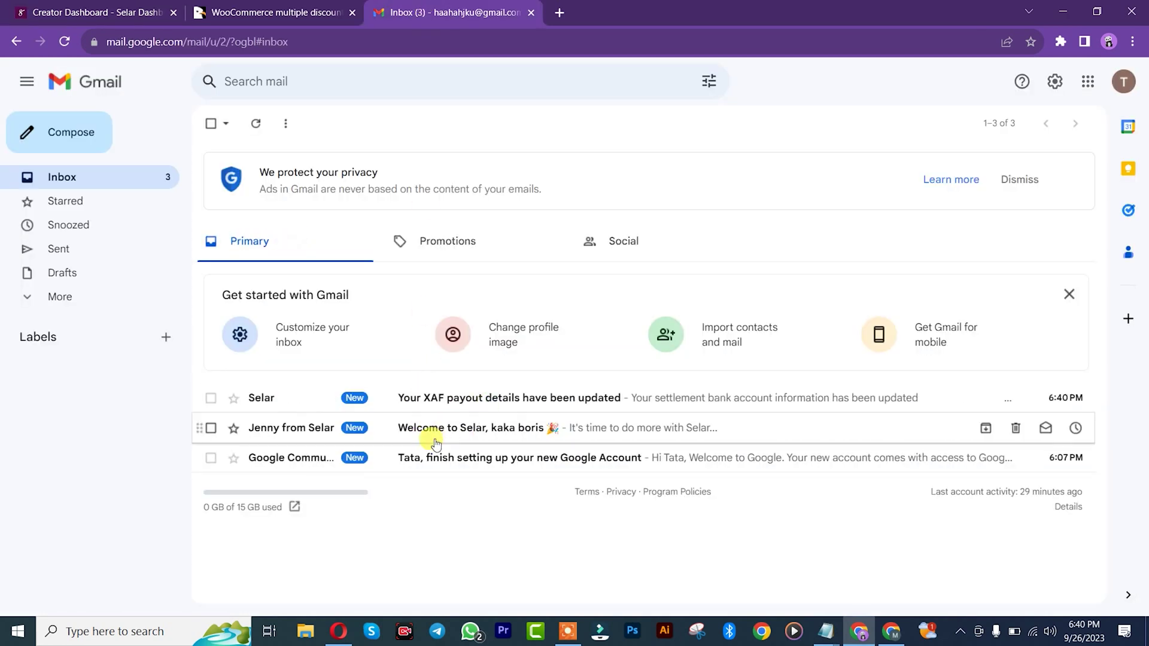
pyautogui.click(454, 409)
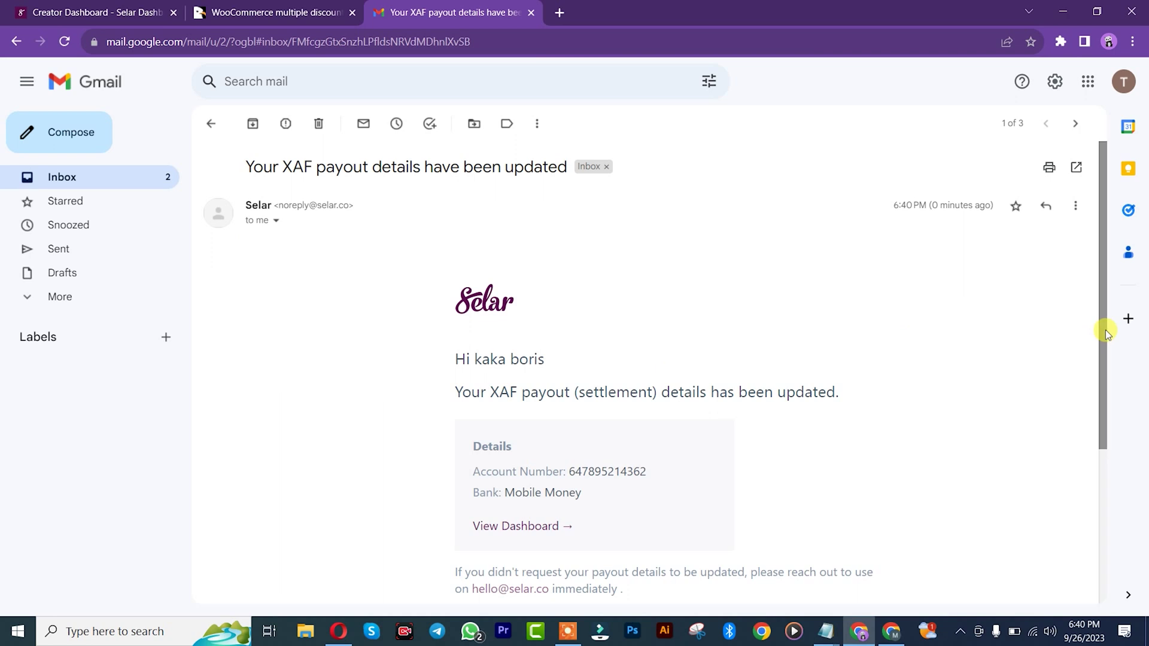
pyautogui.moveTo(1104, 329)
pyautogui.mouseDown()
pyautogui.moveTo(1107, 464)
pyautogui.moveTo(1107, 326)
pyautogui.mouseUp()
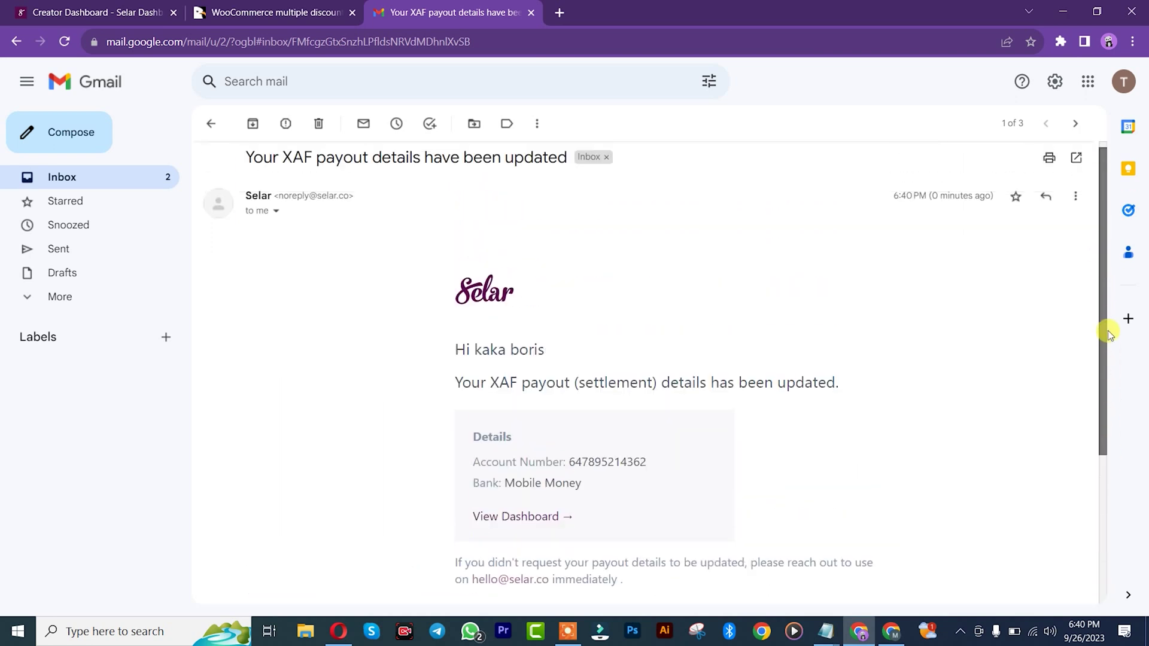
pyautogui.hotkey('alt', 'Left')
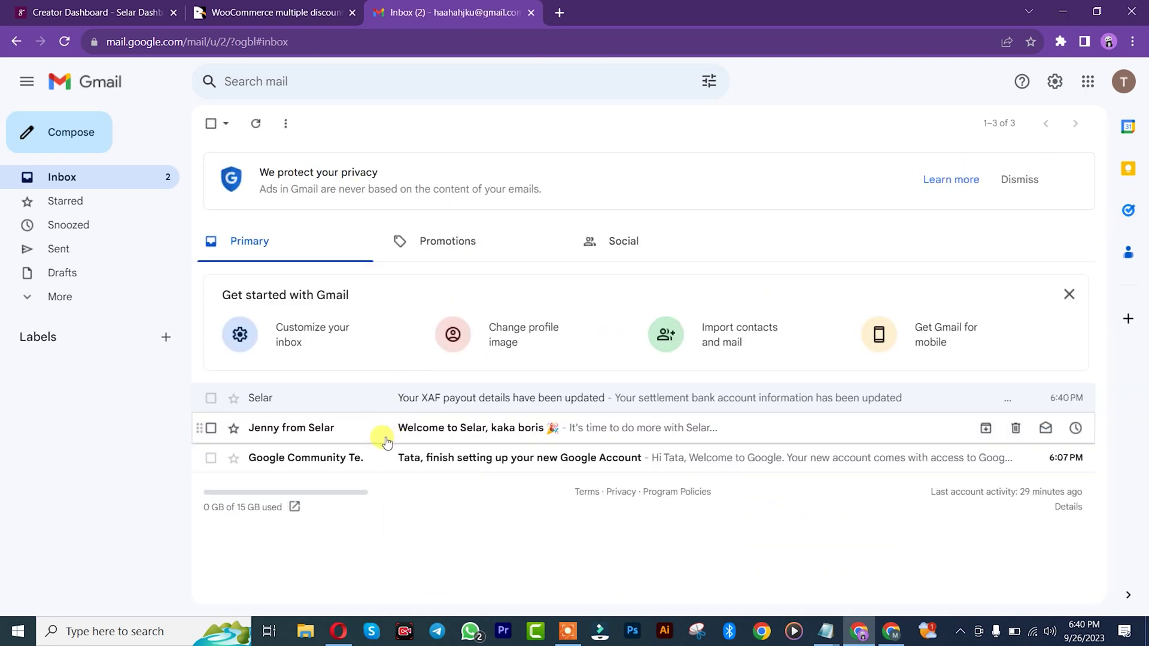
# Step: Read the 'Welcome to Selar' email, then go back to the inbox and the Selar dashboard
pyautogui.click(434, 428)
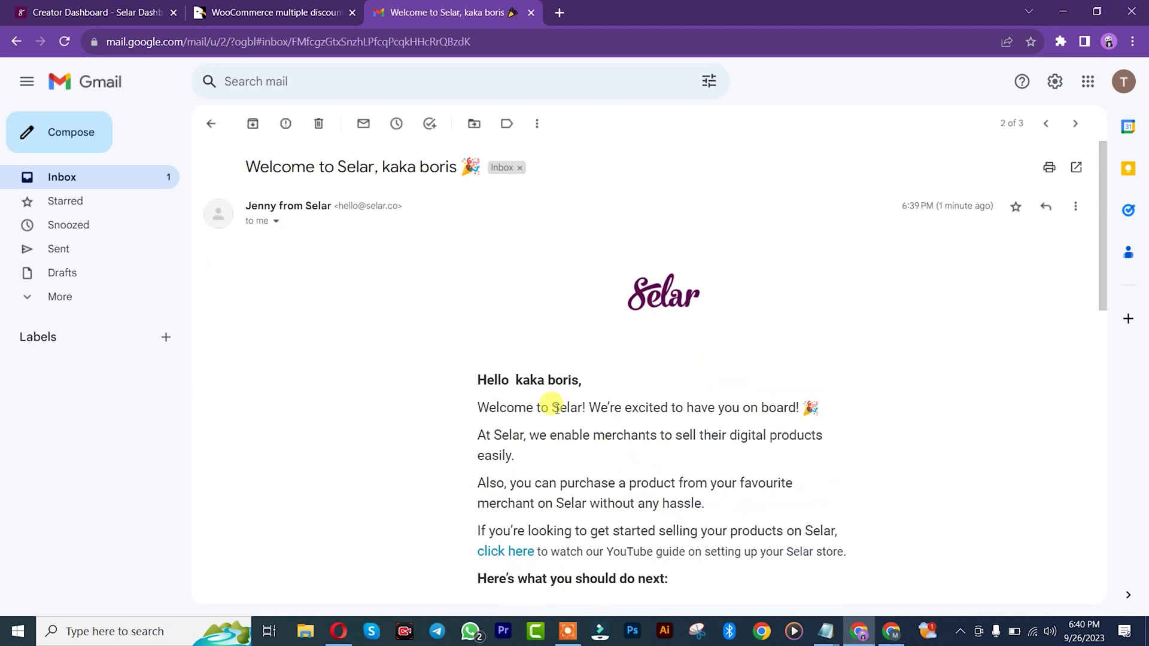
pyautogui.moveTo(1104, 296); pyautogui.dragTo(1104, 249)
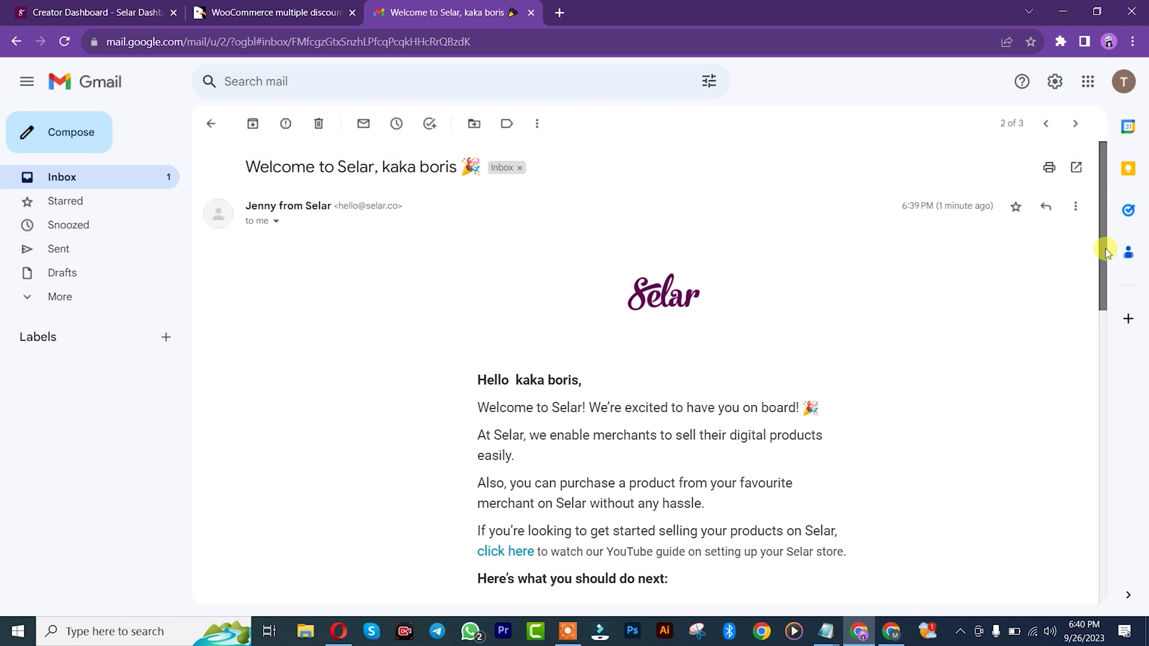
pyautogui.click(211, 123)
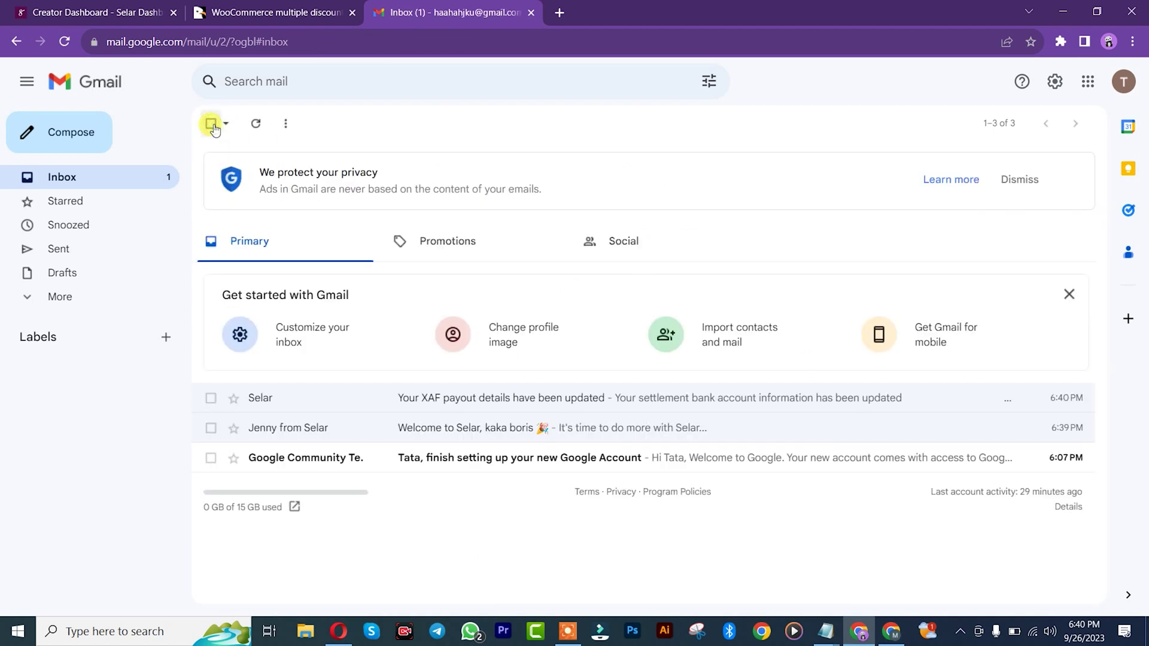
pyautogui.click(48, 9)
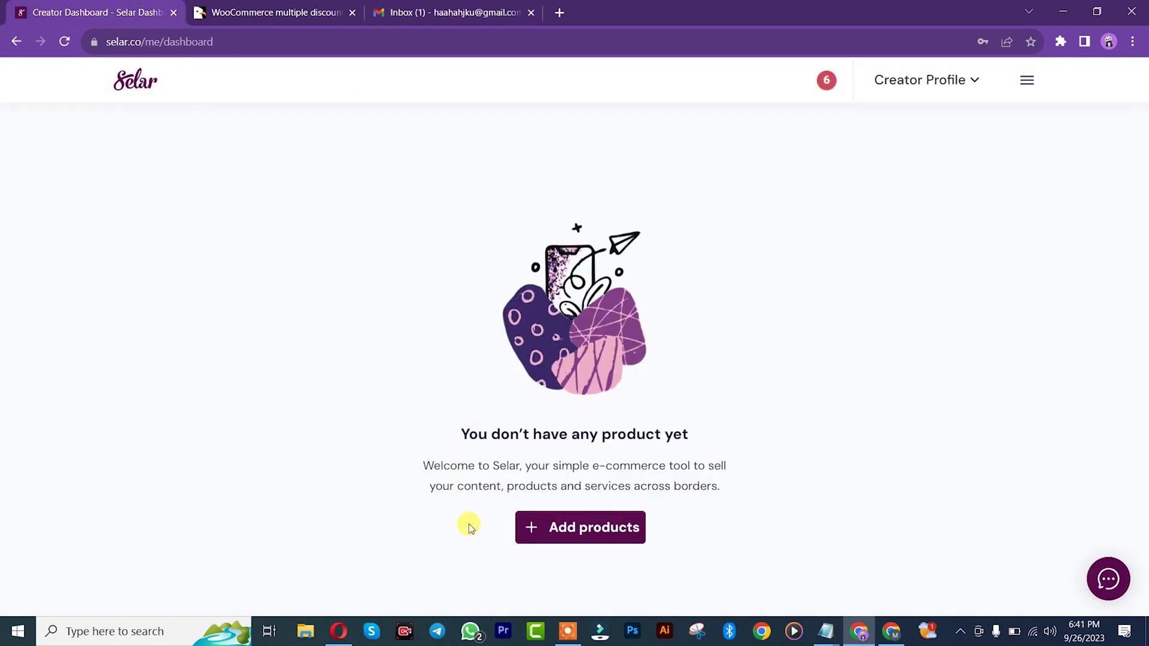
# Step: Start a Digital Product in Add products and check the Store Categories Filter options
pyautogui.click(563, 535)
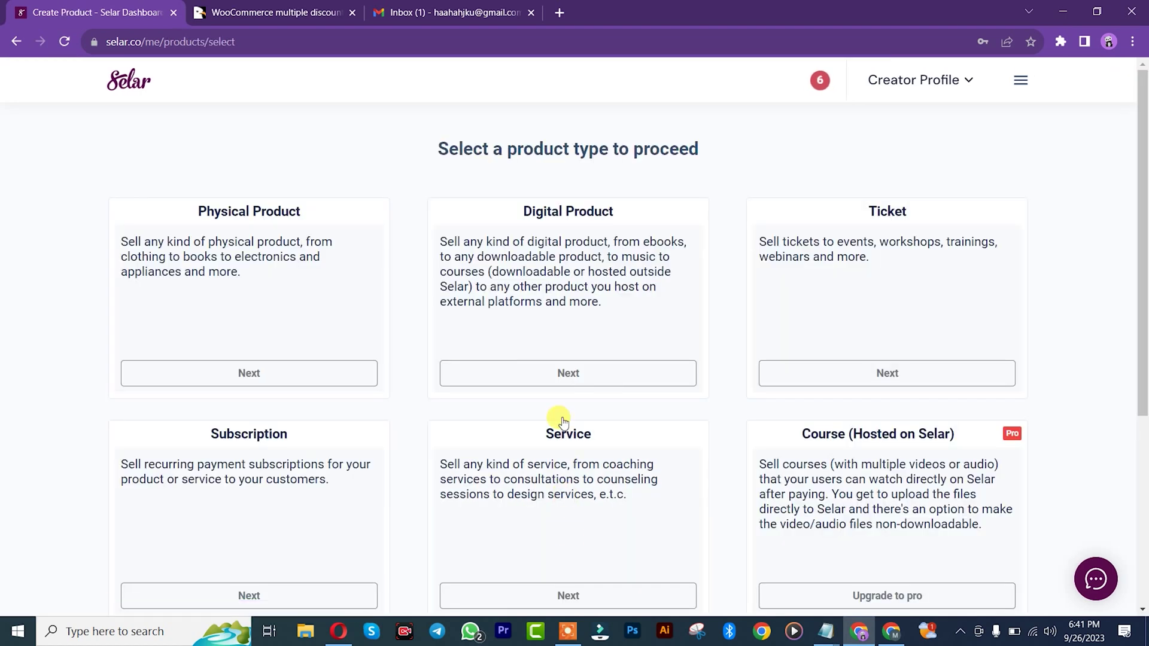
pyautogui.click(568, 374)
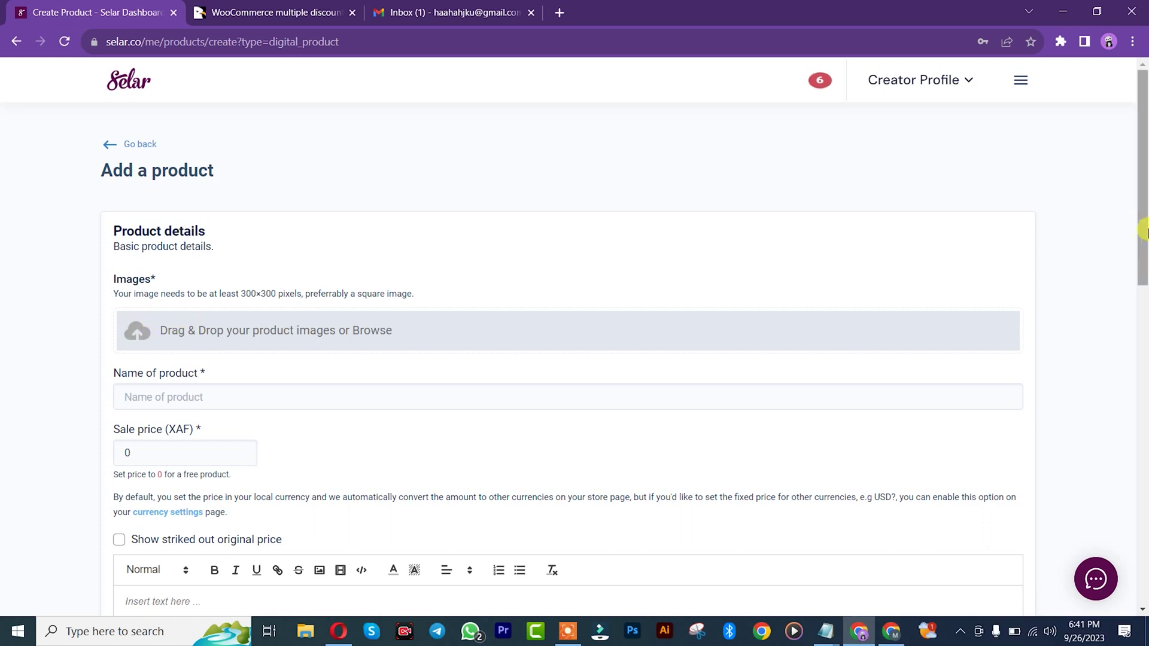
pyautogui.scroll(-4, 1143, 232)
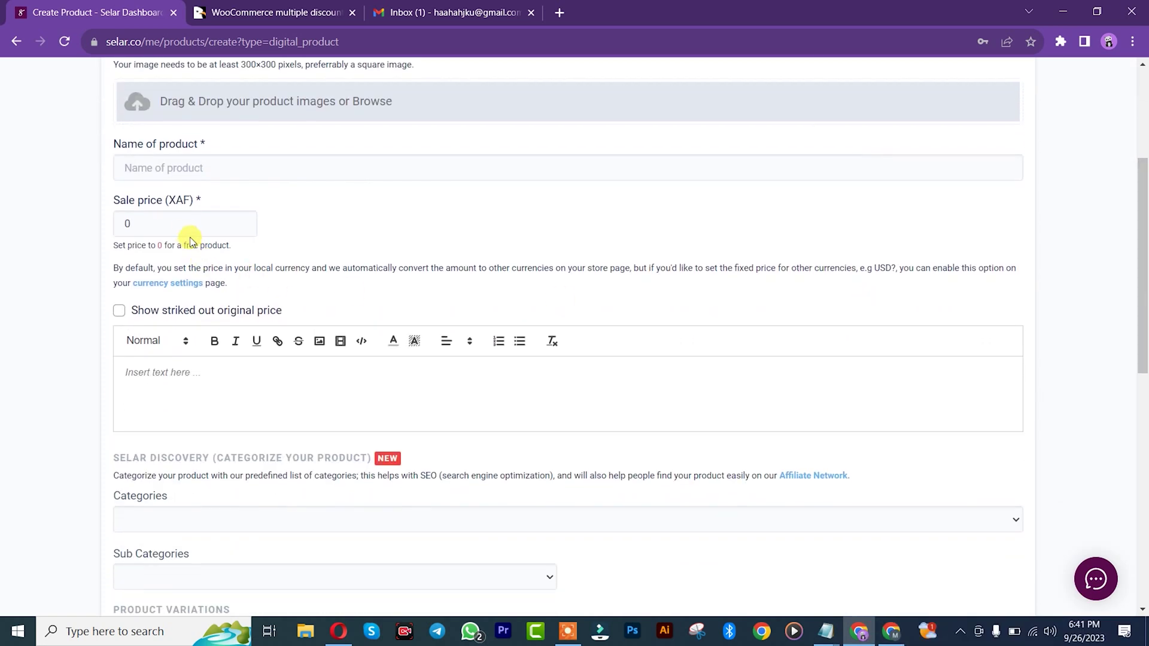
pyautogui.moveTo(1143, 282); pyautogui.dragTo(1144, 331)
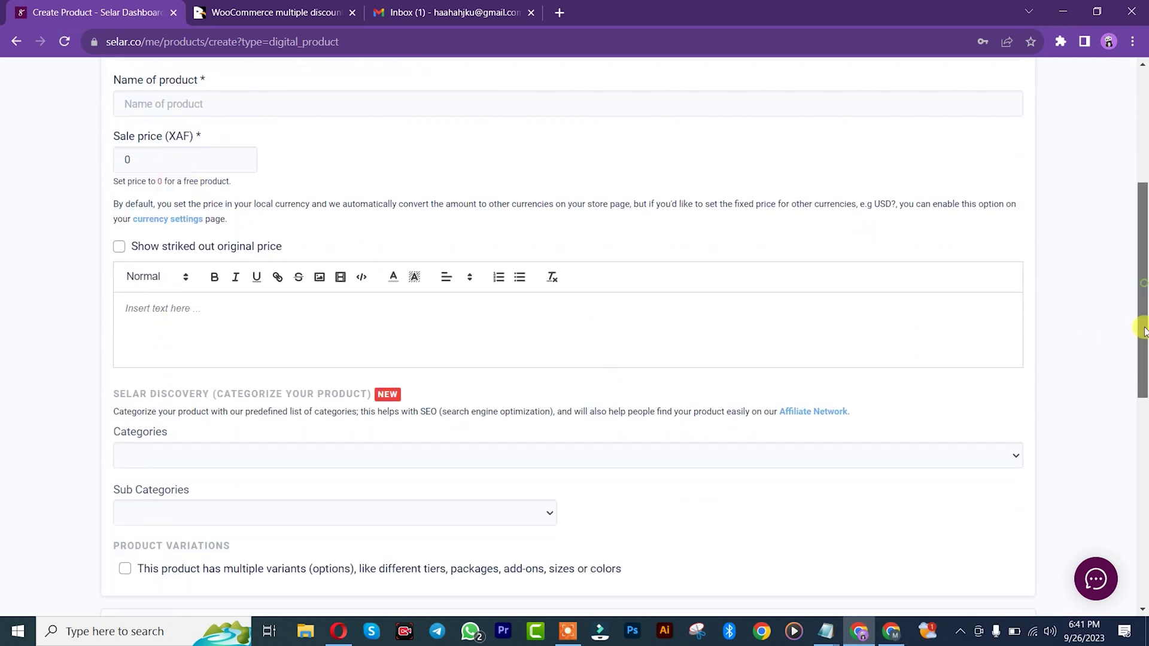
pyautogui.scroll(-1, 154, 402)
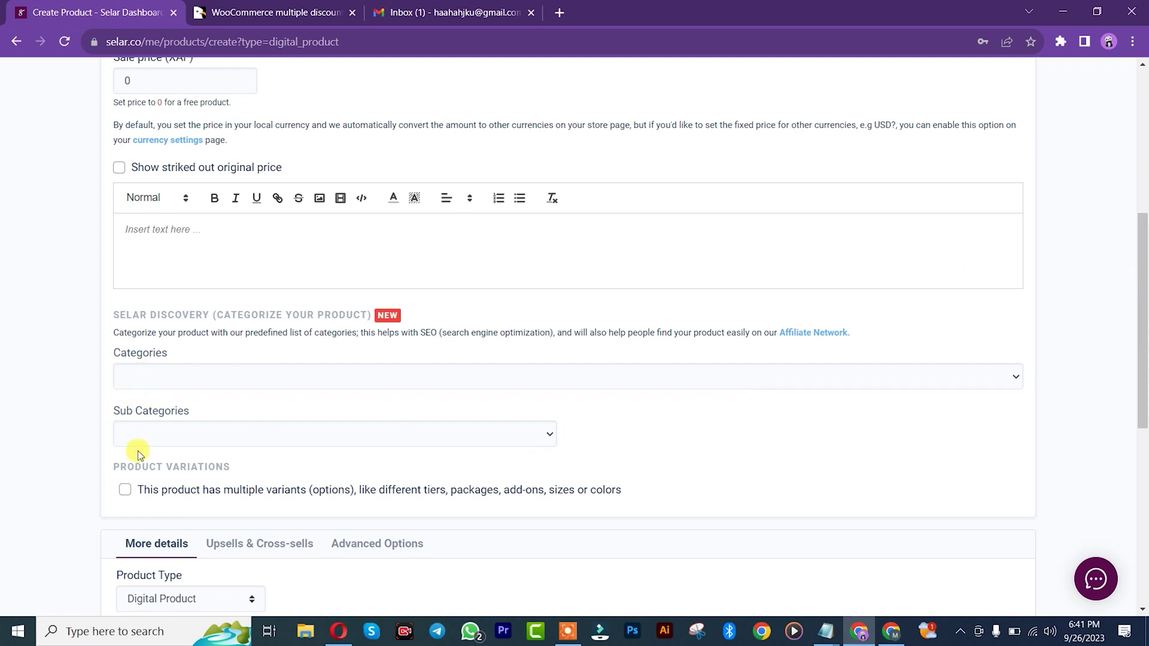
pyautogui.moveTo(1142, 307); pyautogui.dragTo(1144, 389)
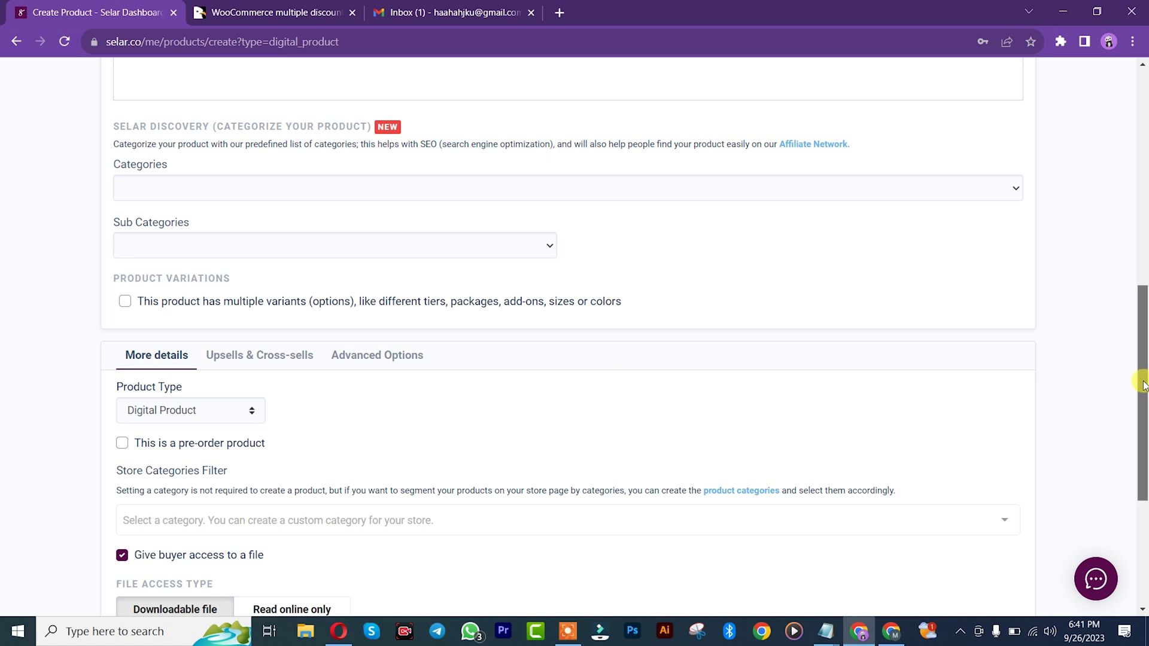
pyautogui.moveTo(1143, 382); pyautogui.dragTo(1144, 438)
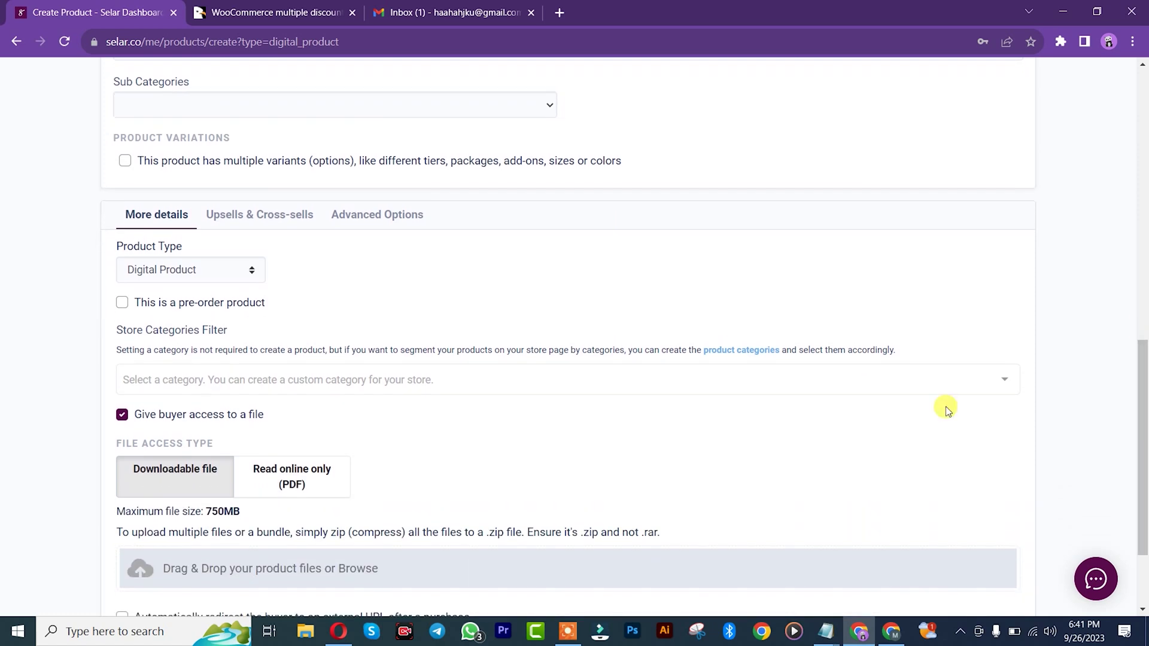
pyautogui.click(696, 379)
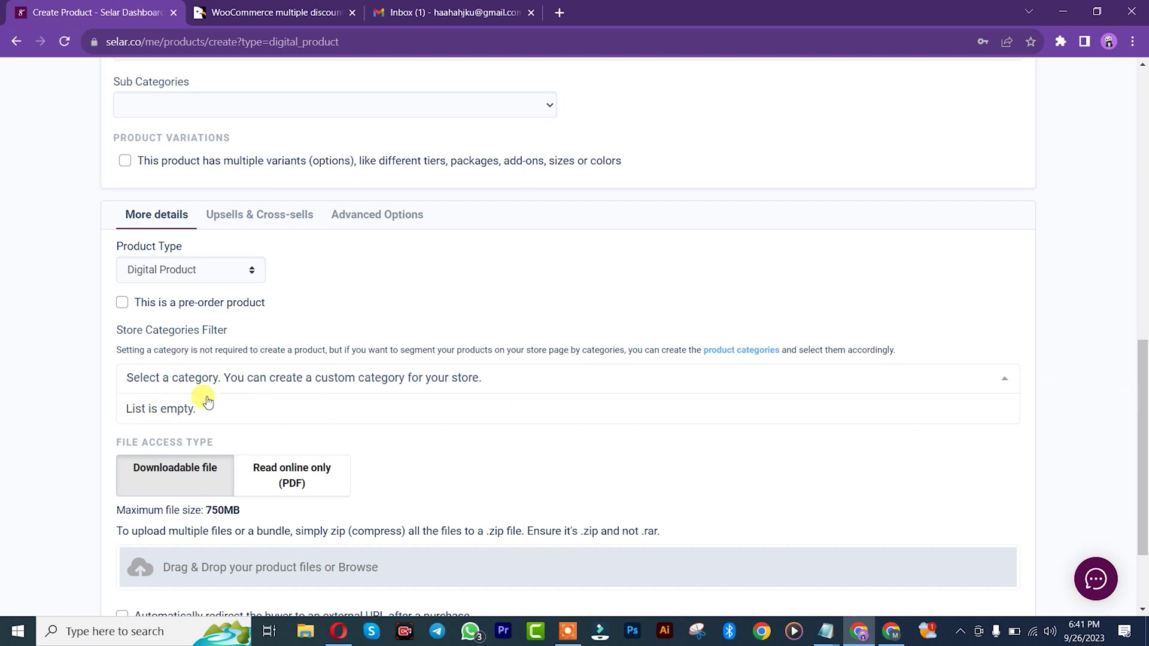
pyautogui.moveTo(1143, 460); pyautogui.dragTo(1144, 165)
# Step: Go to Selar's product categories page and start a new category
pyautogui.click(1020, 81)
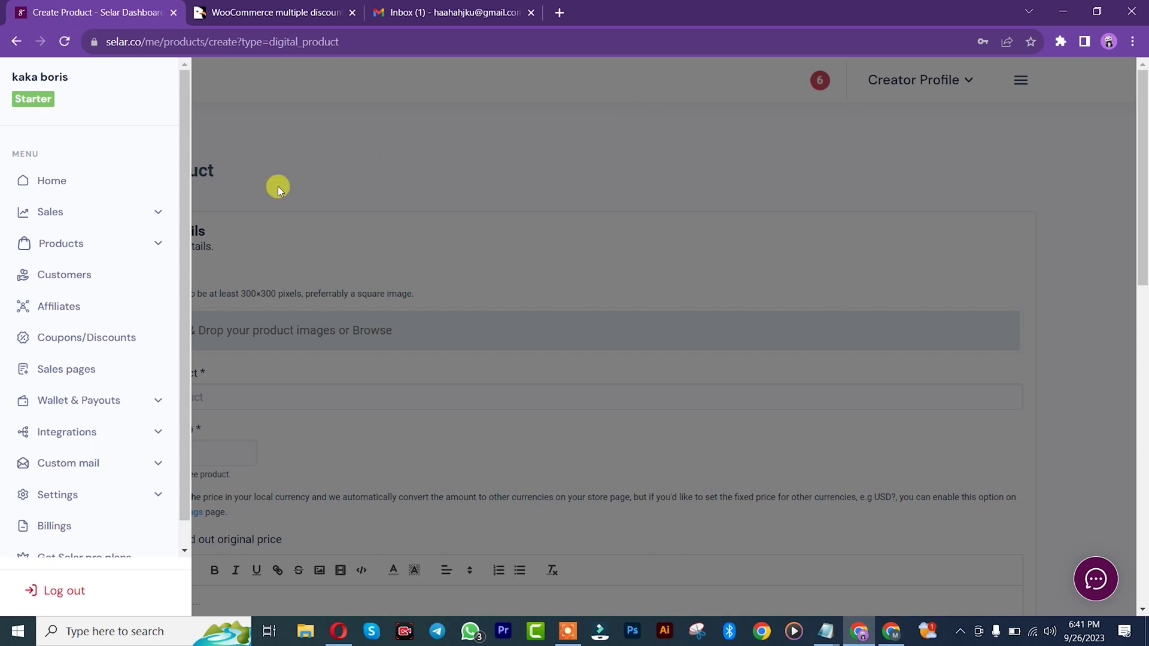
pyautogui.click(156, 246)
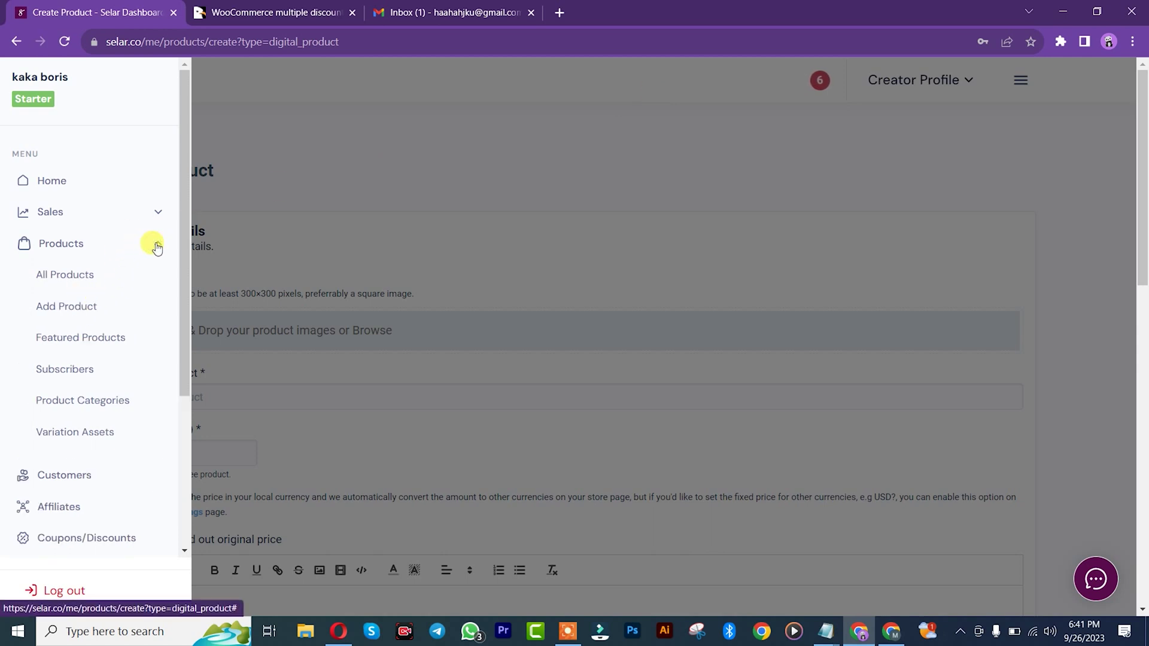
pyautogui.click(48, 402)
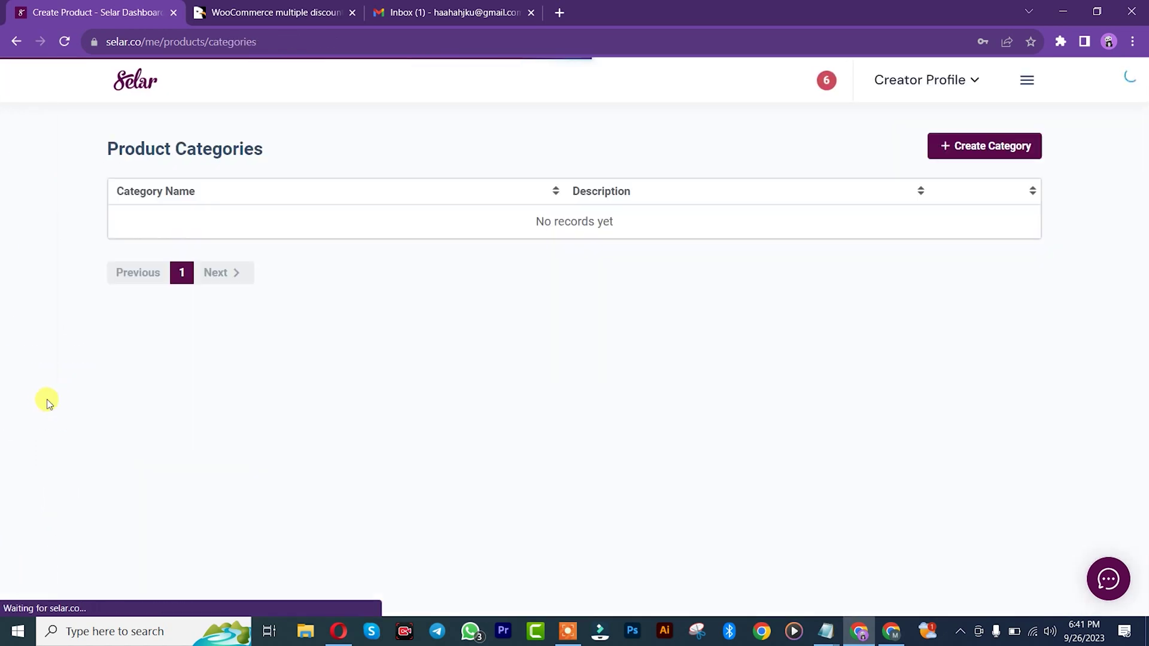
pyautogui.click(983, 146)
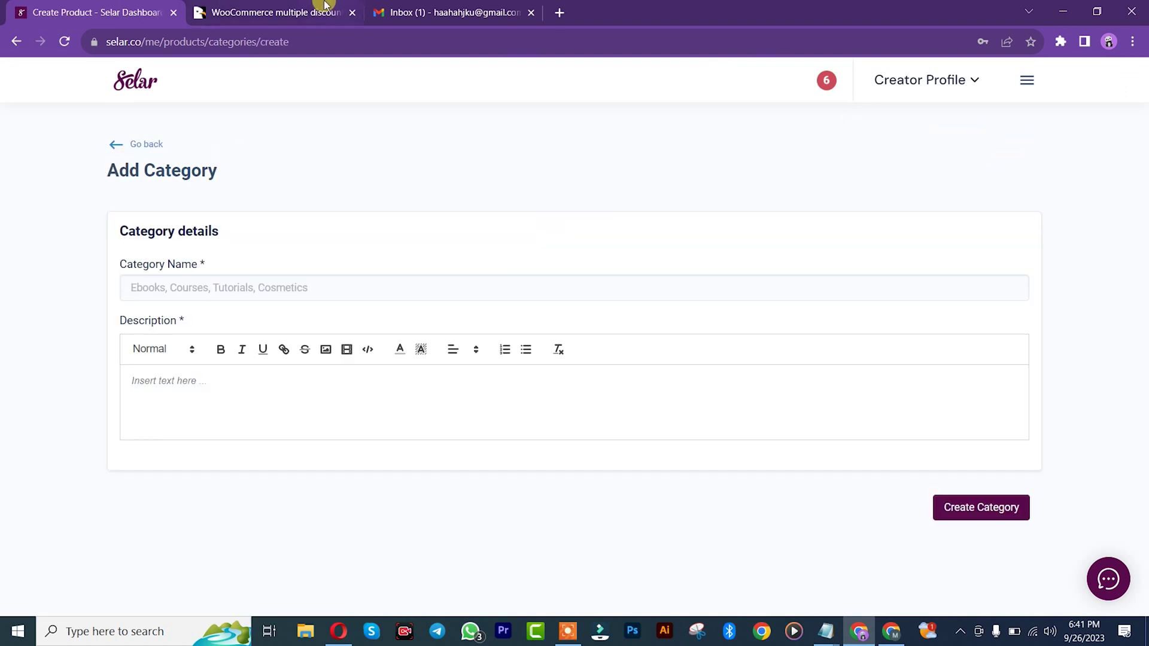
pyautogui.click(294, 10)
pyautogui.moveTo(1143, 262); pyautogui.dragTo(1142, 173)
pyautogui.click(112, 14)
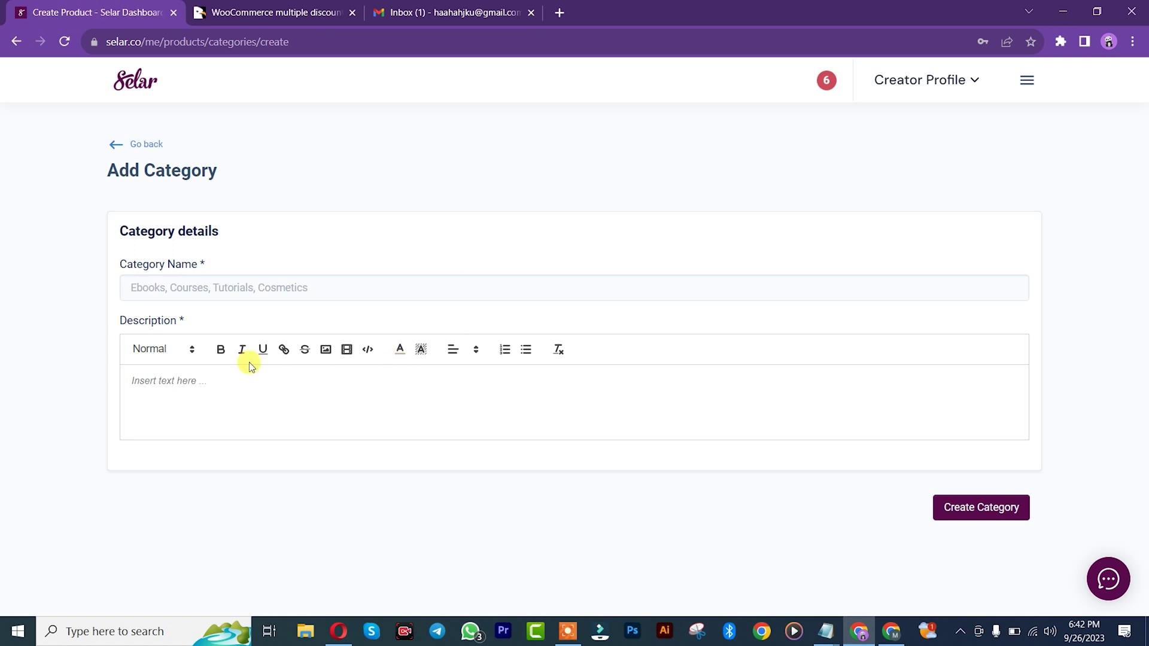
# Step: Create the 'Plugins' category with description 'buy your Plugins here'
pyautogui.click(209, 289)
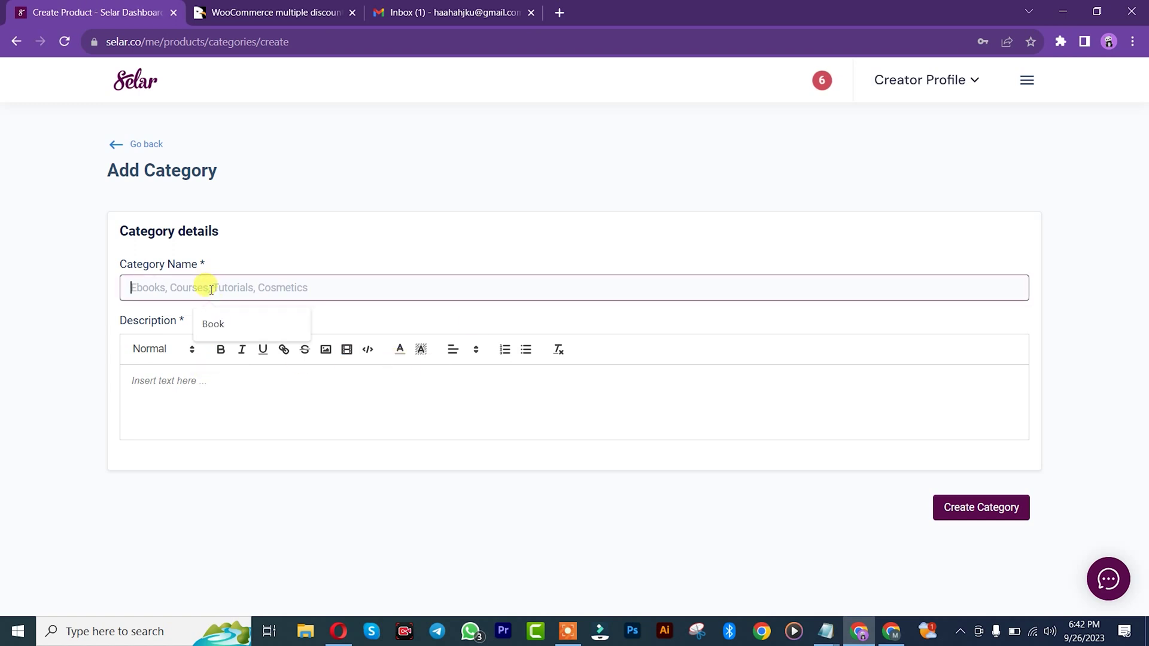
pyautogui.write('Plugins')
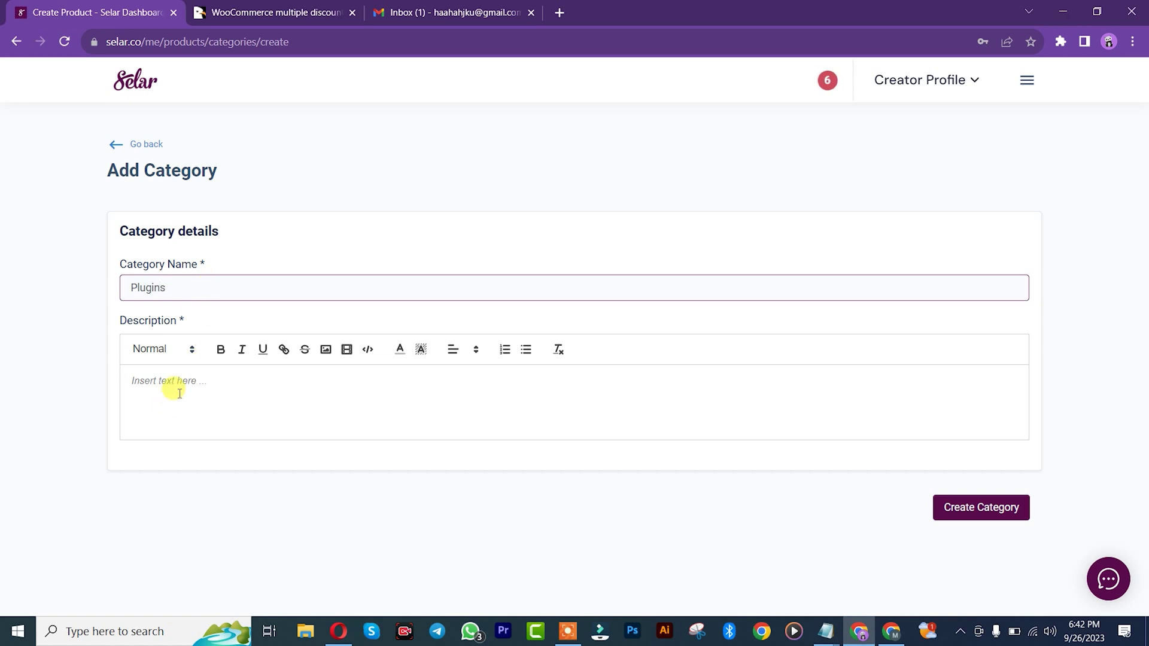
pyautogui.doubleClick(187, 287)
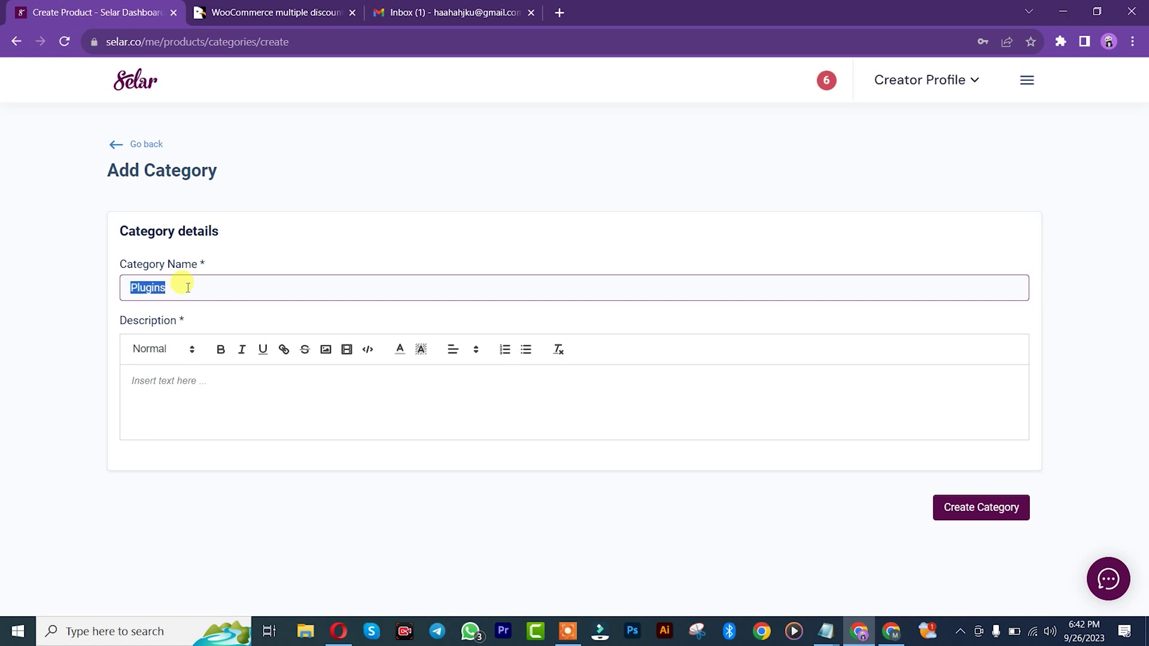
pyautogui.click(155, 392)
pyautogui.write('buy')
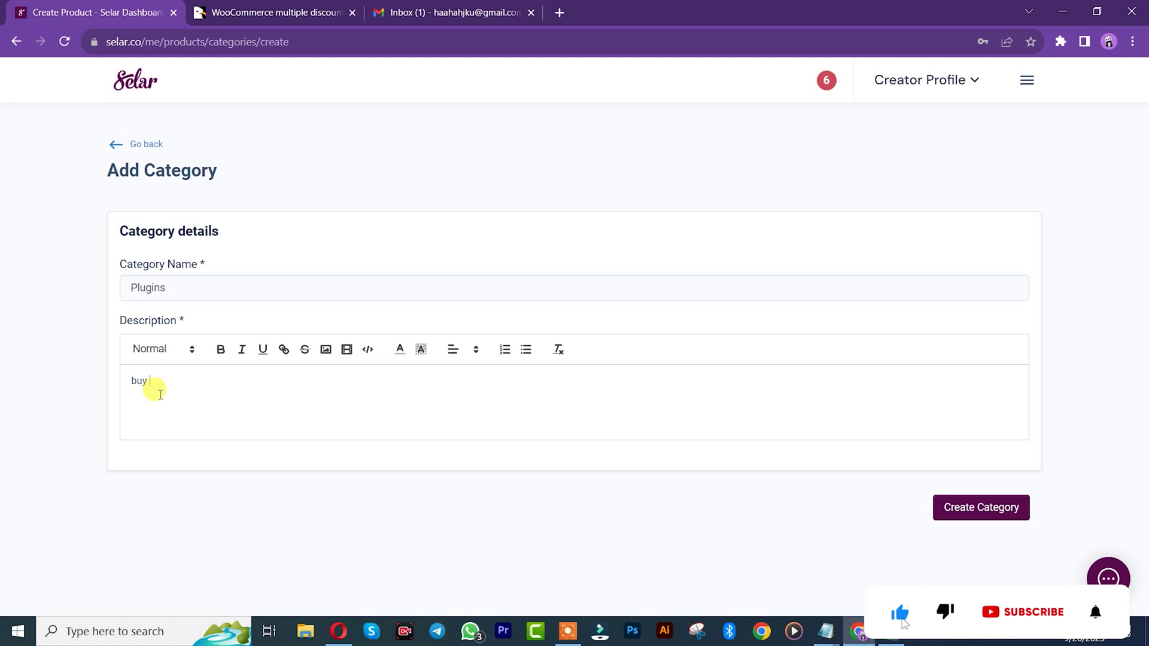
pyautogui.write(' your Plugins h')
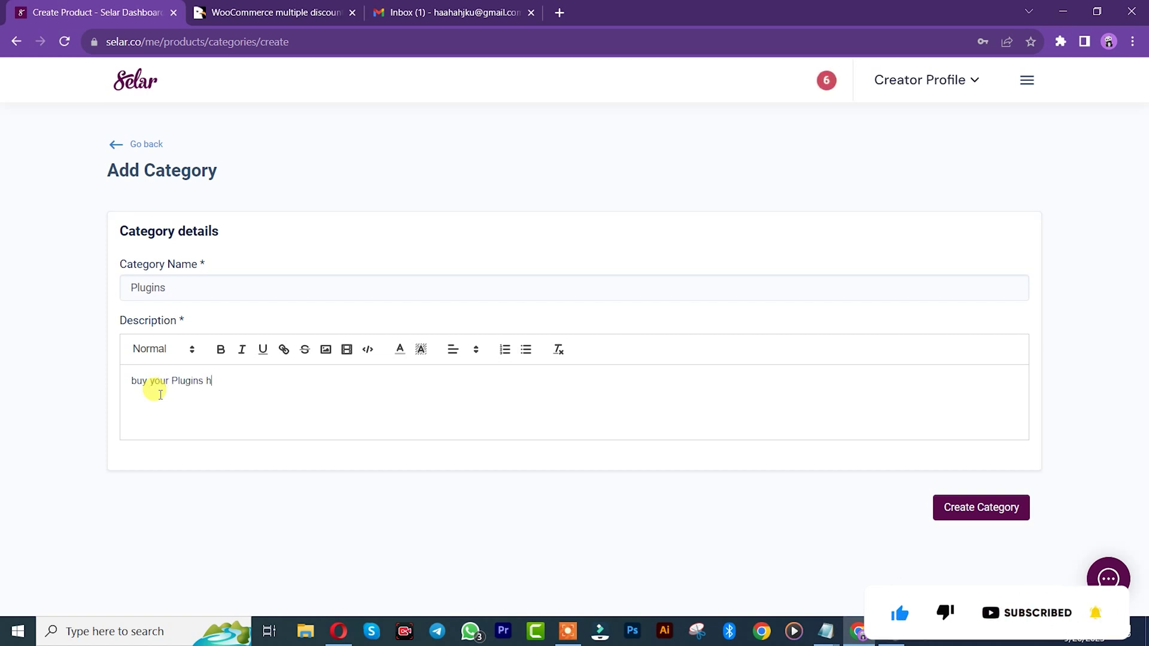
pyautogui.write('ere')
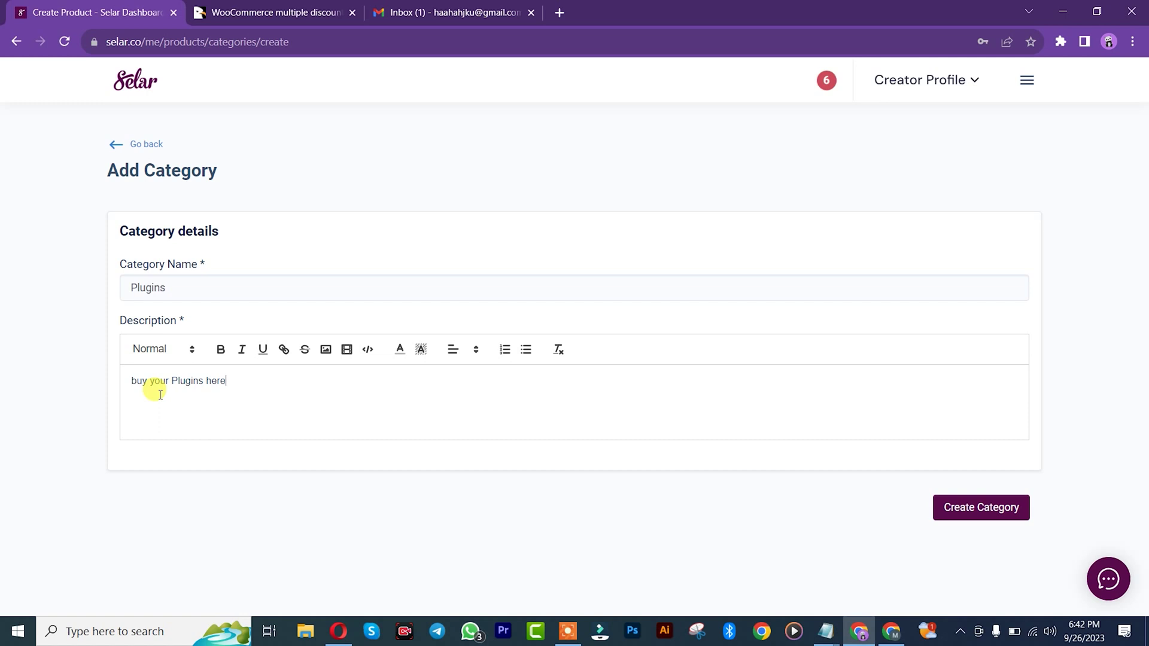
pyautogui.click(969, 507)
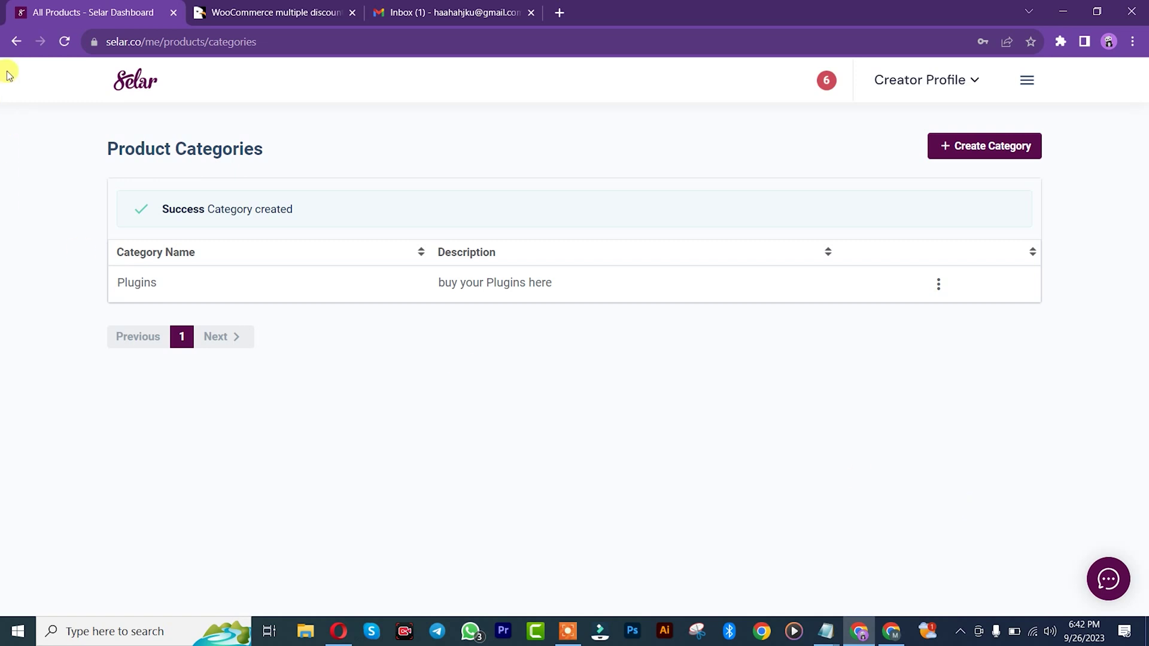
# Step: Go back to the digital product's Add a product form
pyautogui.click(15, 43)
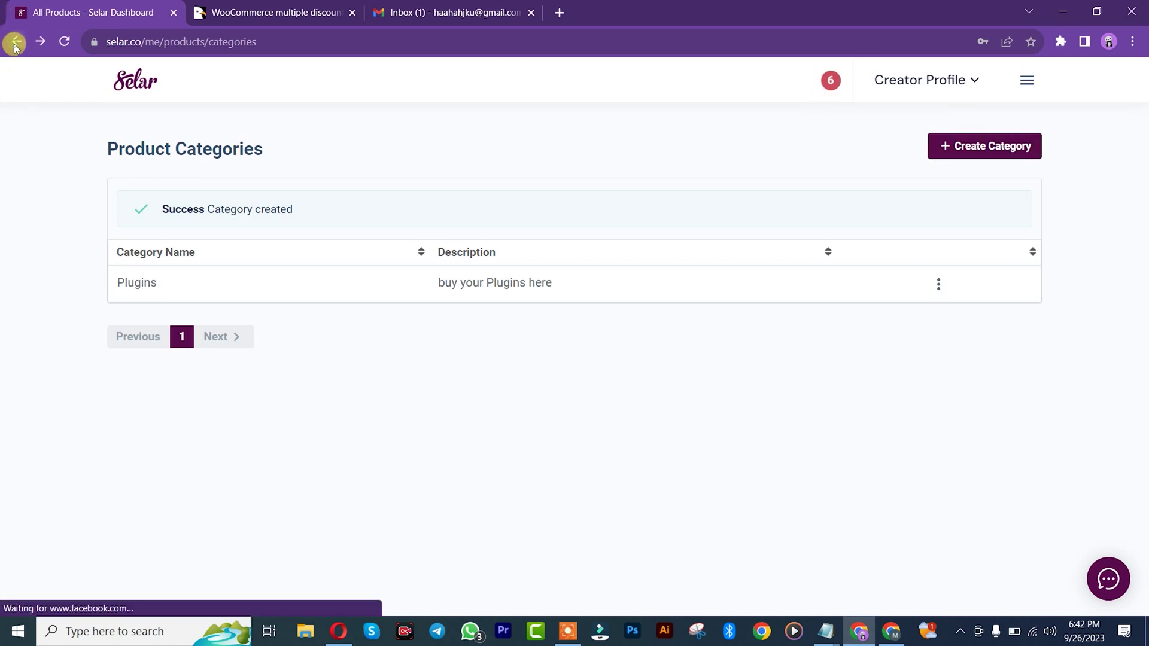
pyautogui.click(15, 43)
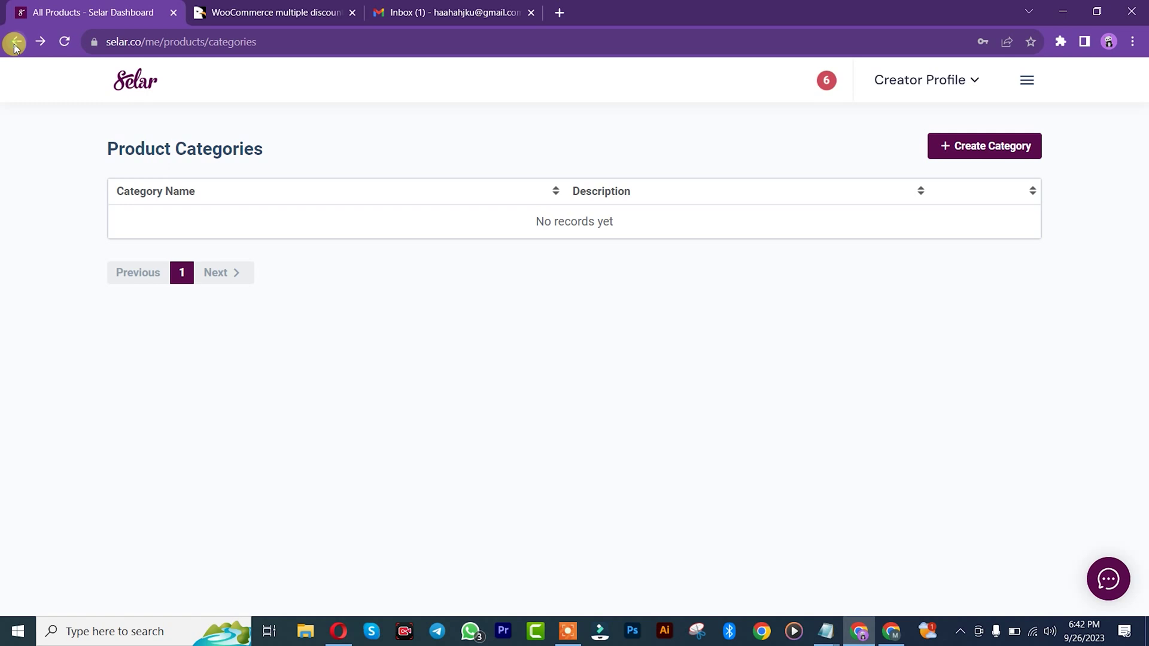
pyautogui.click(15, 44)
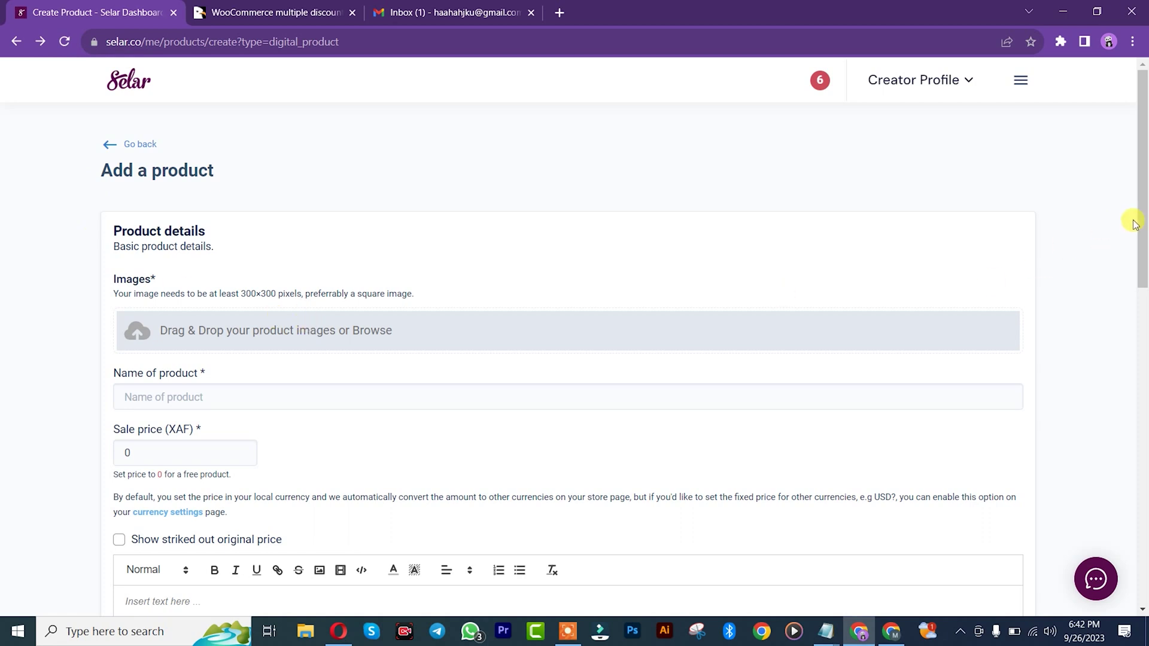
# Step: Name the product 'WooCommerce multiple discounts - Optimal discount management solution', copied from CodeCanyon
pyautogui.moveTo(1144, 215); pyautogui.dragTo(1143, 227)
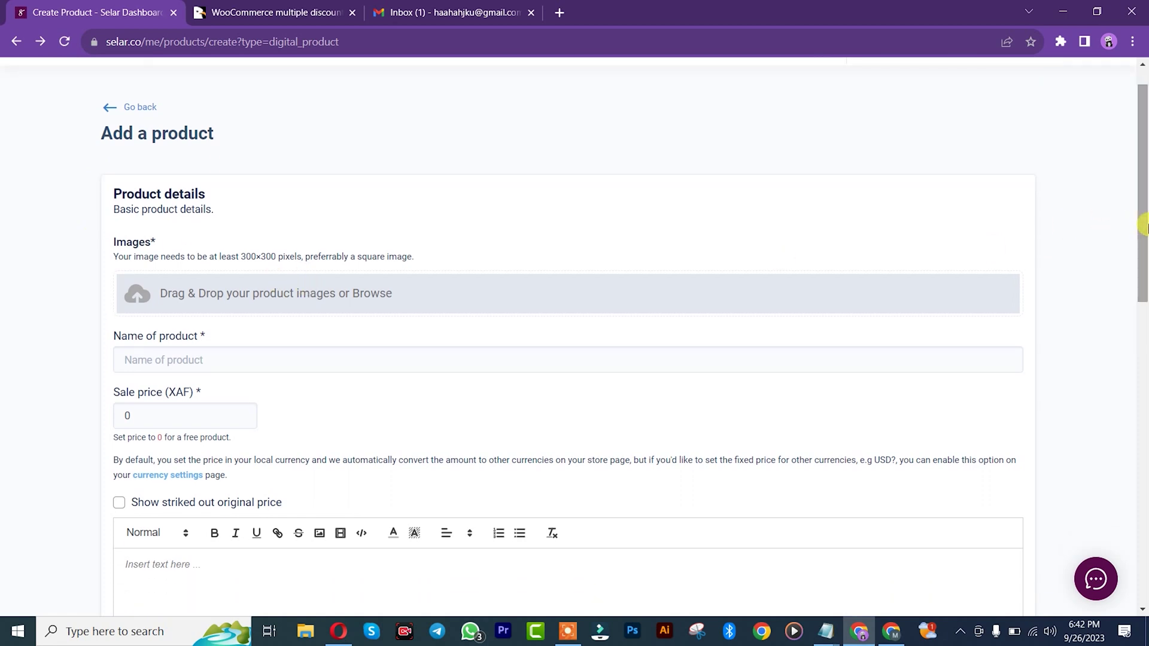
pyautogui.click(286, 10)
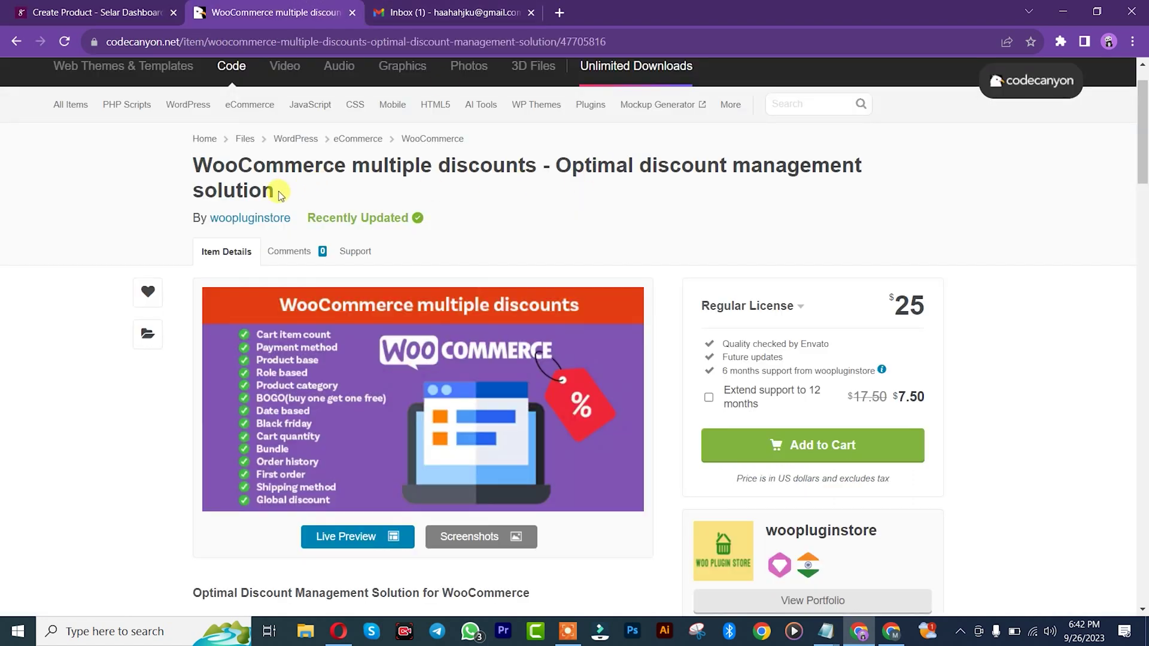
pyautogui.moveTo(274, 191); pyautogui.dragTo(200, 163)
pyautogui.rightClick(236, 160)
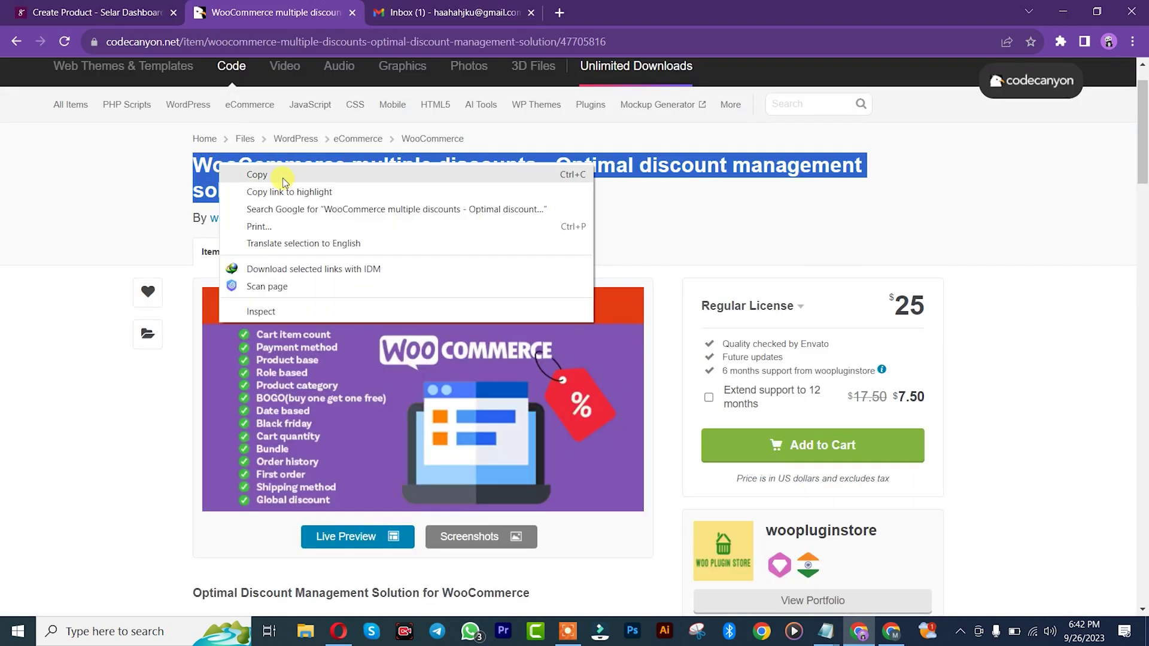
pyautogui.click(281, 173)
pyautogui.click(96, 11)
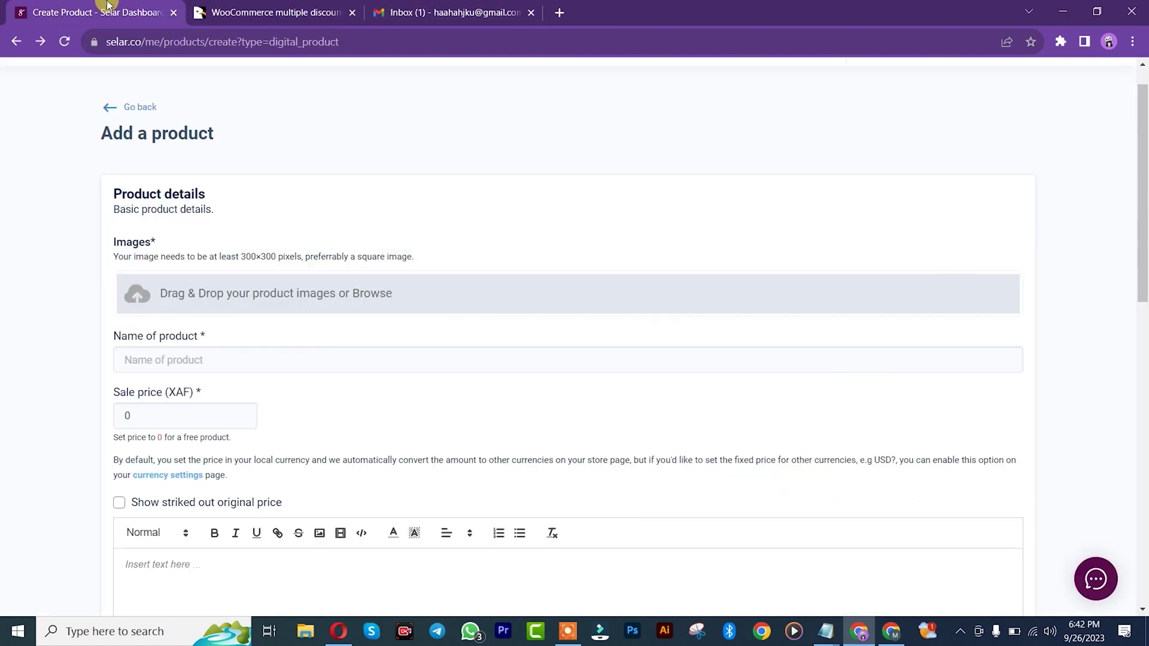
pyautogui.click(159, 366)
pyautogui.hotkey('ctrl', 'v')
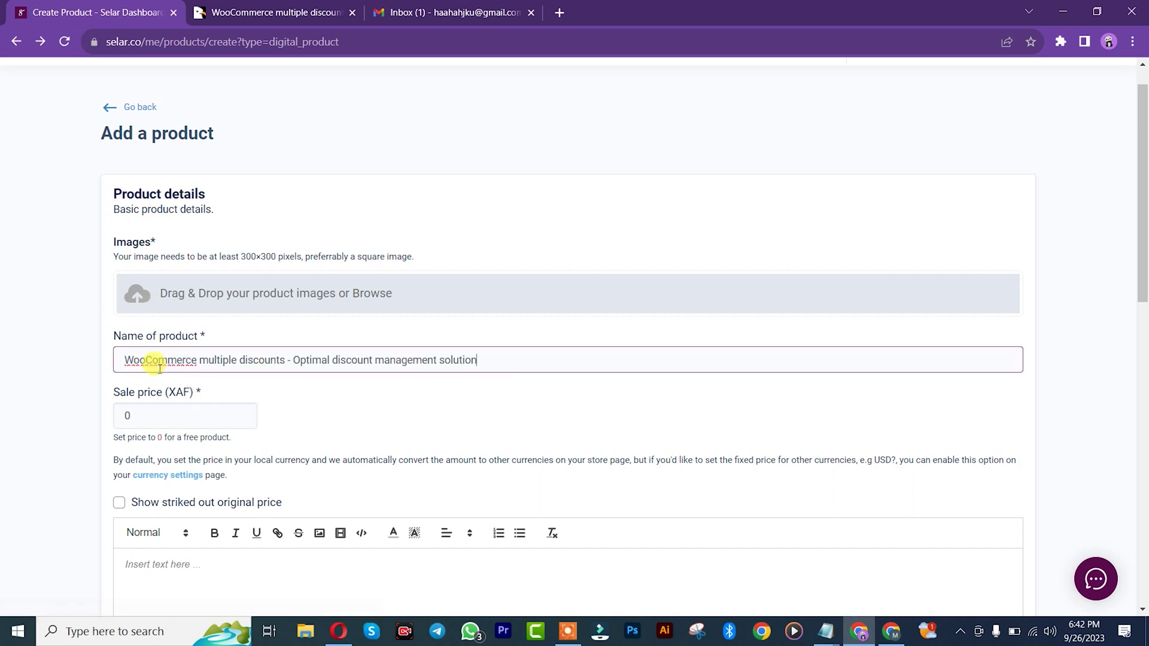
# Step: Upload 01_590x300.png as the product image
pyautogui.click(202, 307)
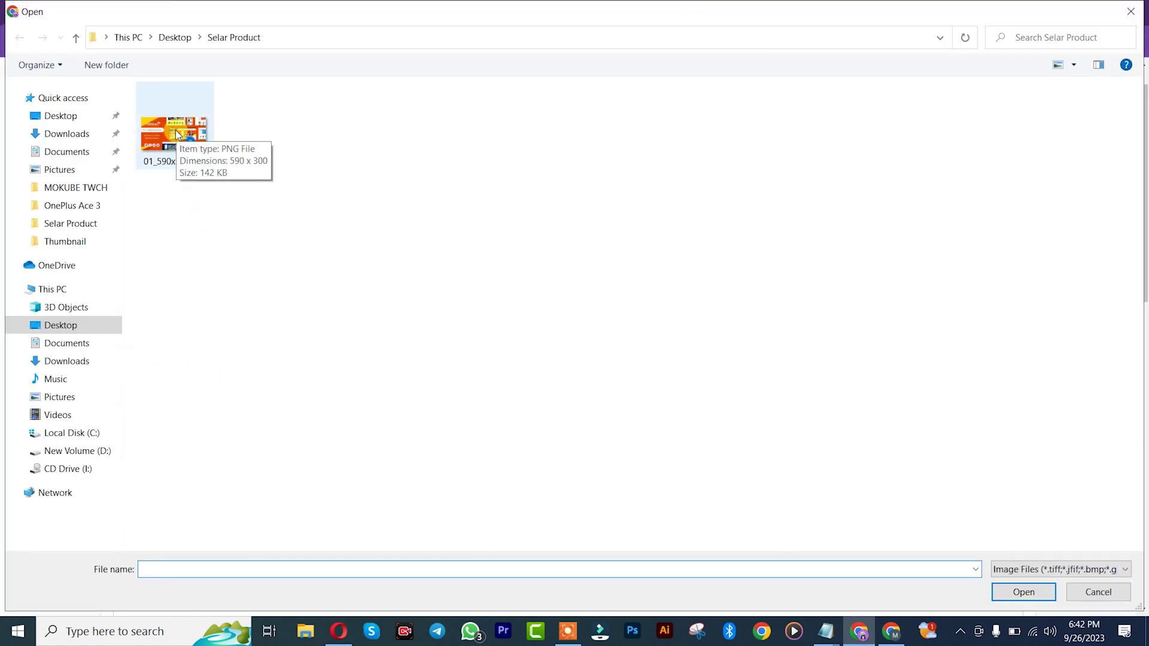
pyautogui.click(176, 133)
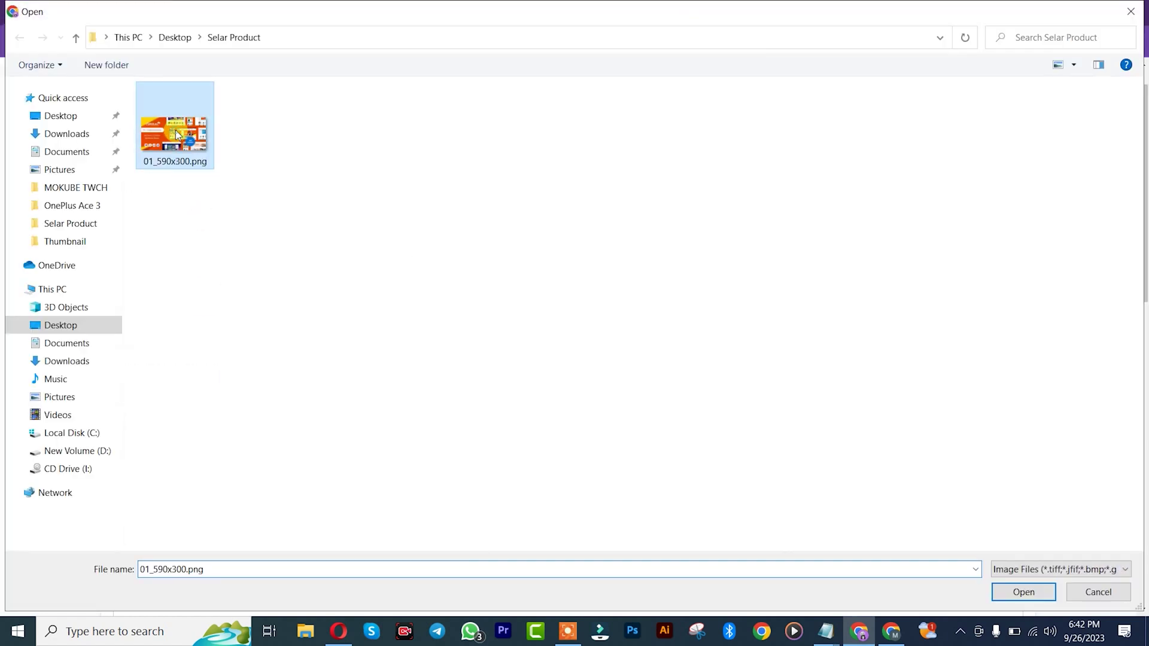
pyautogui.click(1023, 591)
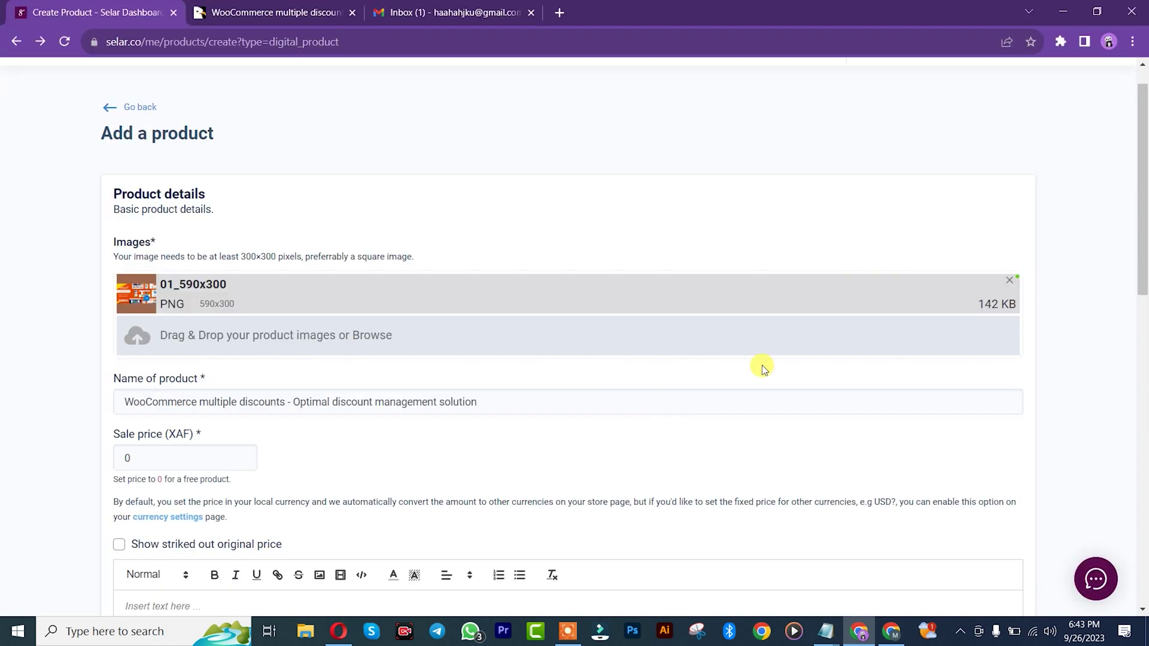
# Step: Replace the default 0 sale price with 1450 XAF
pyautogui.moveTo(1140, 256); pyautogui.dragTo(1143, 300)
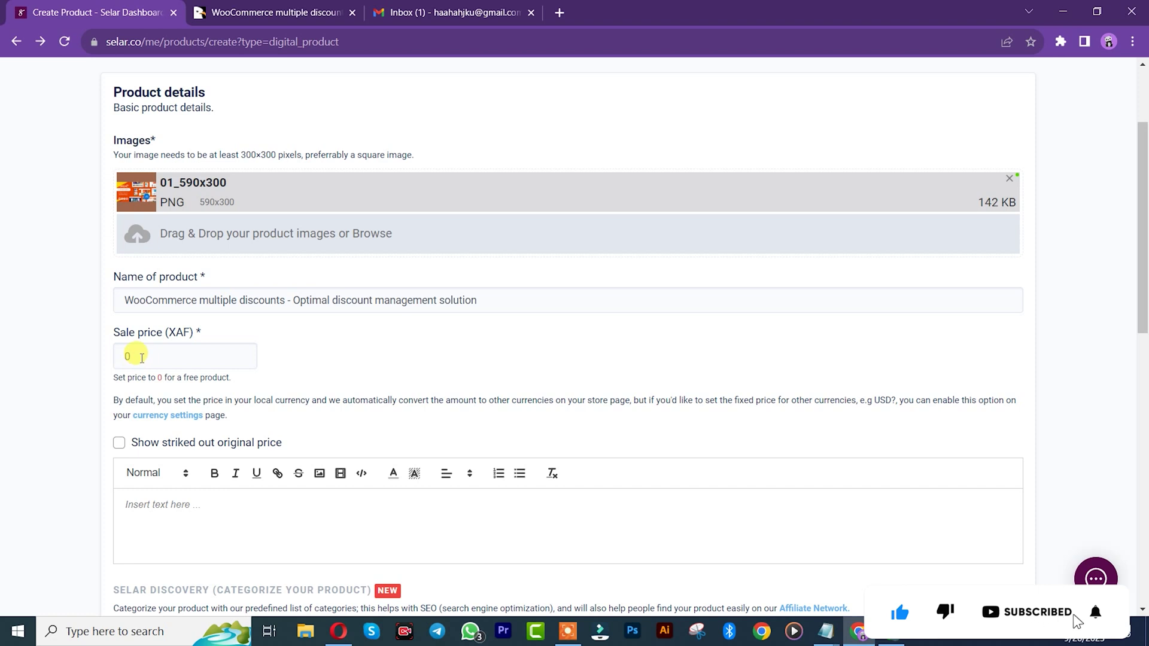
pyautogui.moveTo(142, 357); pyautogui.dragTo(121, 357)
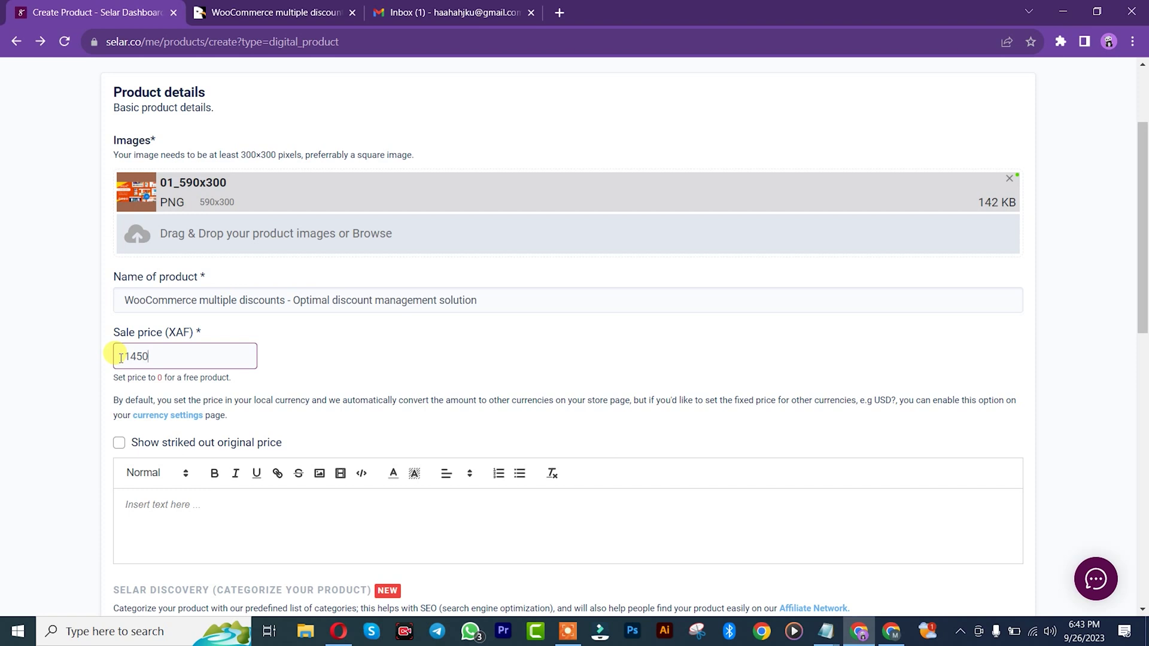
pyautogui.moveTo(1142, 295); pyautogui.dragTo(1142, 364)
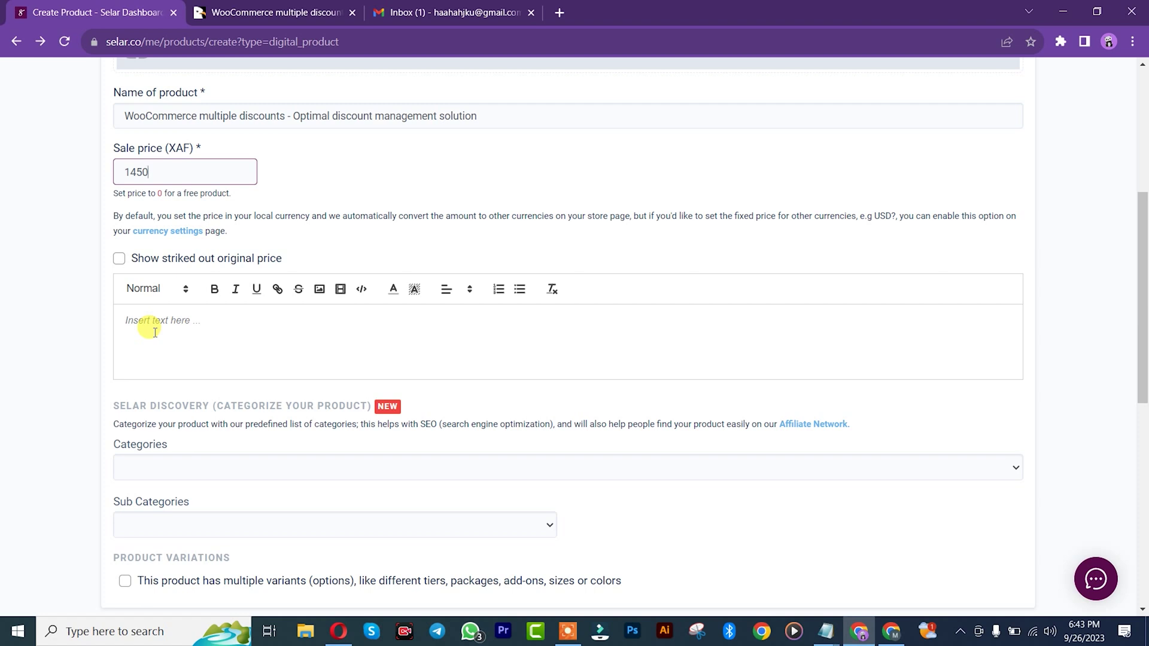
# Step: Copy the CodeCanyon plugin description from its heading through the BOGO bullet
pyautogui.click(242, 12)
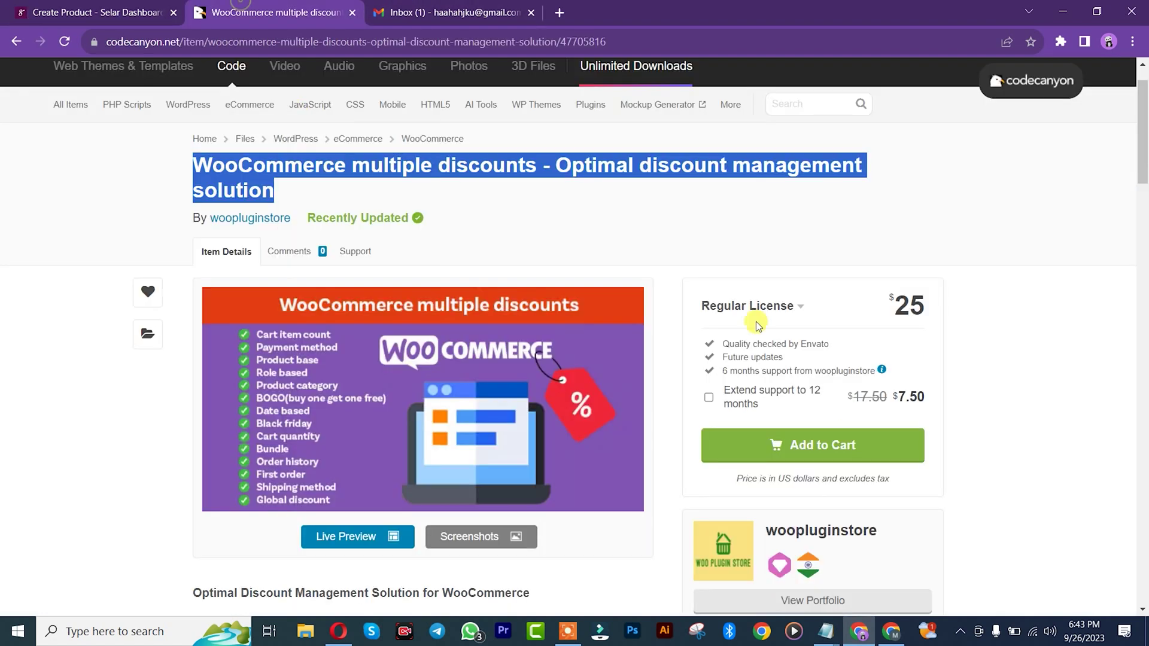
pyautogui.moveTo(1143, 183); pyautogui.dragTo(1046, 261)
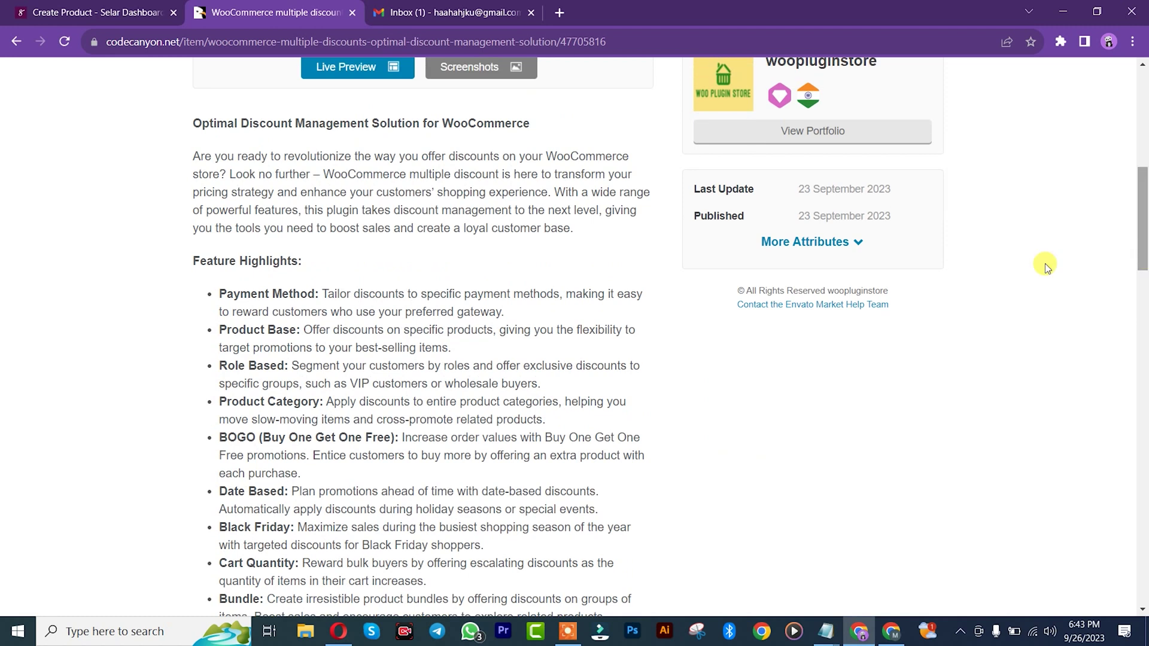
pyautogui.moveTo(193, 121); pyautogui.dragTo(556, 472)
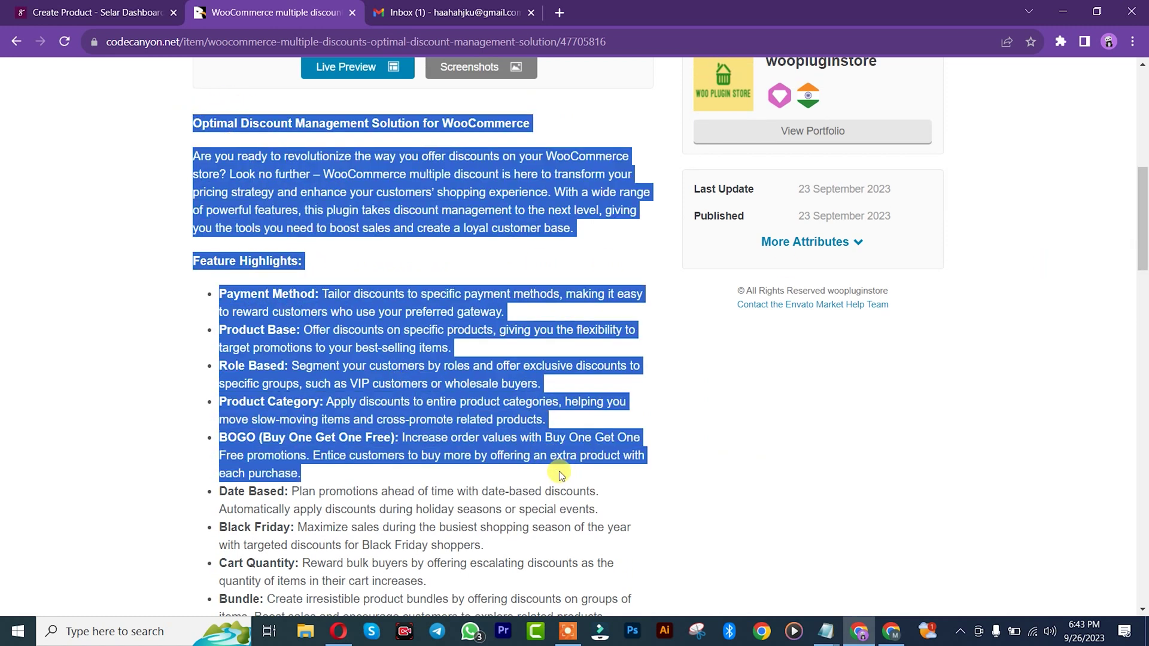
pyautogui.rightClick(561, 458)
pyautogui.click(660, 465)
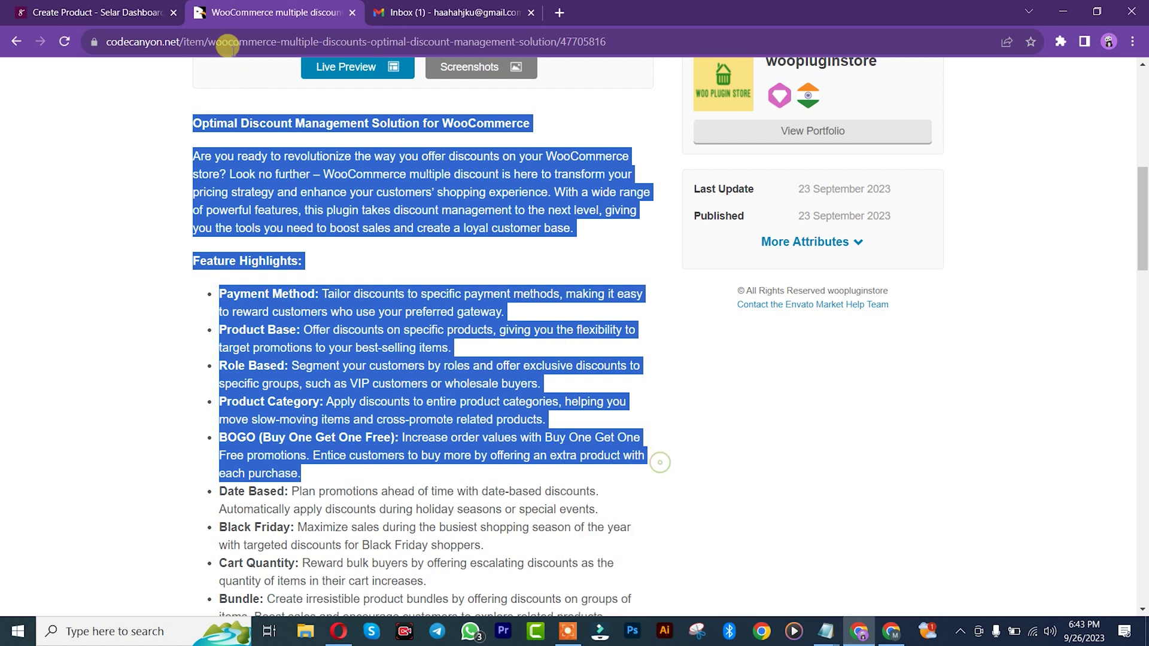
pyautogui.click(117, 9)
# Step: Paste the copied plugin text into the product description editor
pyautogui.click(244, 333)
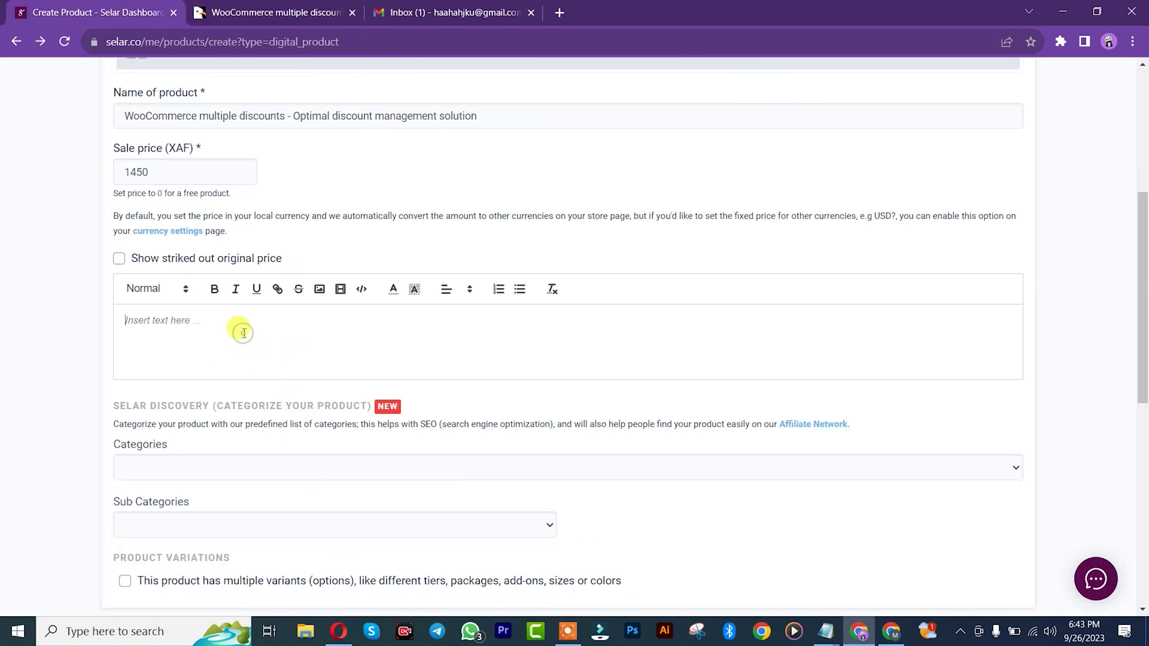
pyautogui.hotkey('ctrl', 'v')
pyautogui.moveTo(1143, 323); pyautogui.dragTo(1143, 396)
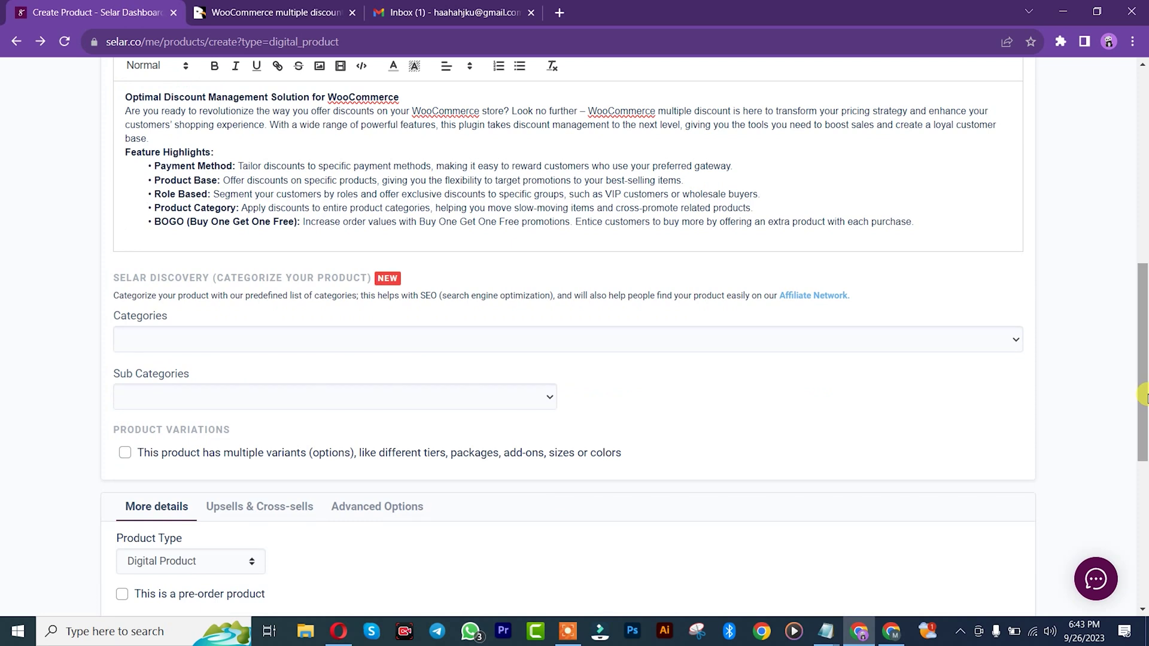
# Step: Set the category to Content and Media with the Graphic Design sub-category
pyautogui.click(585, 341)
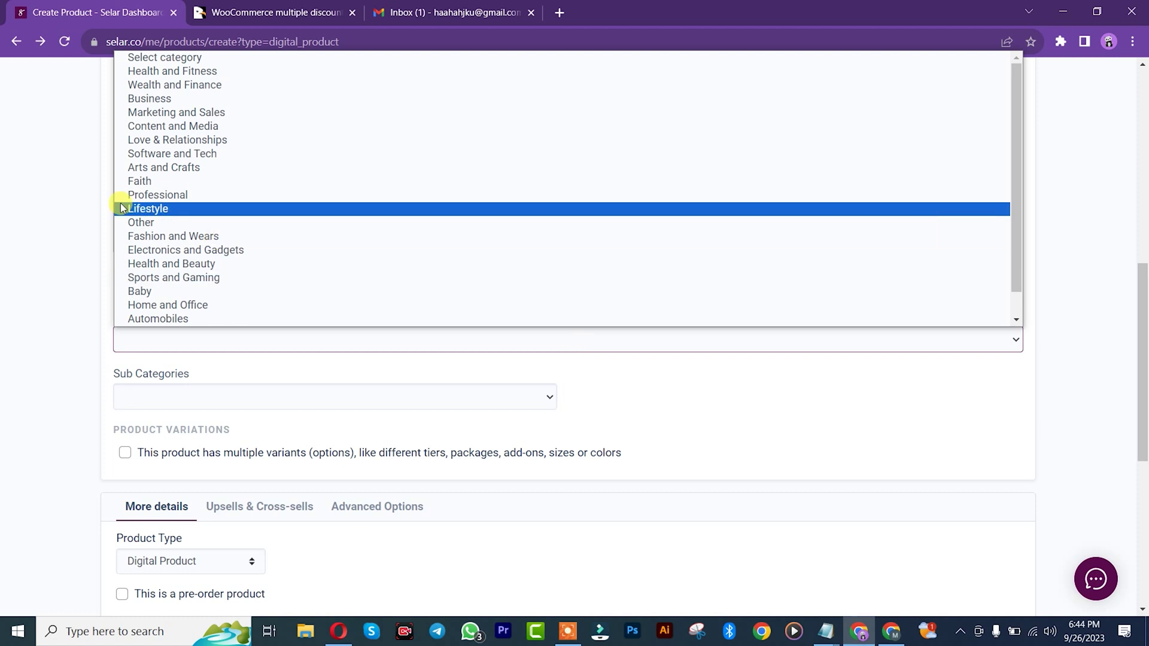
pyautogui.click(132, 128)
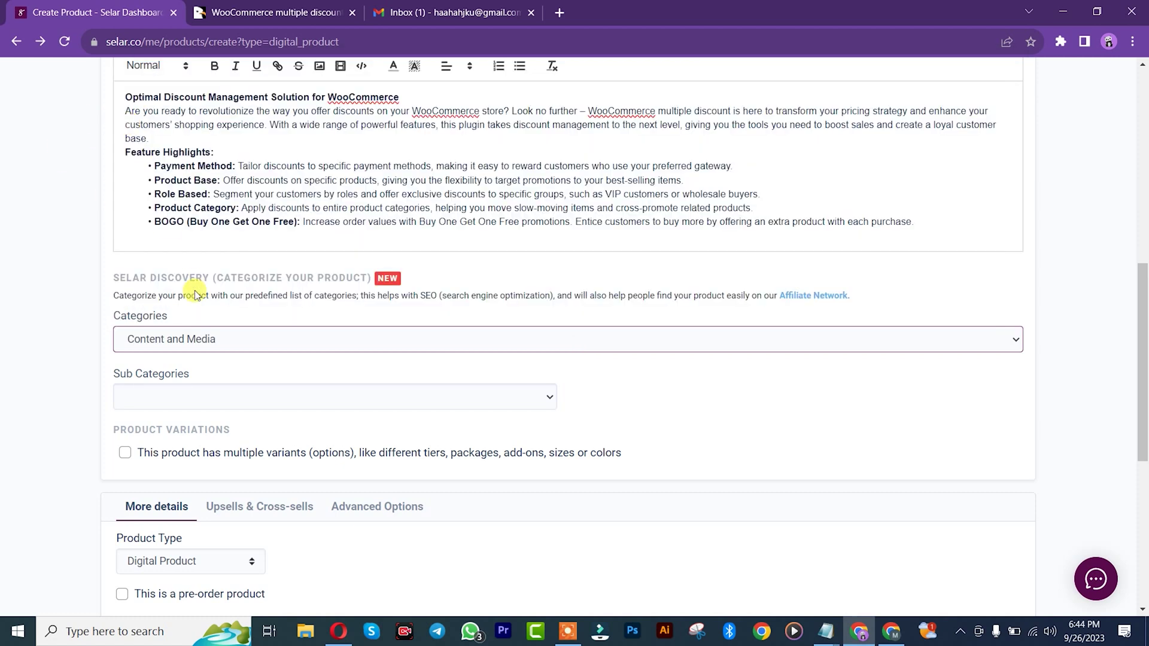
pyautogui.click(152, 401)
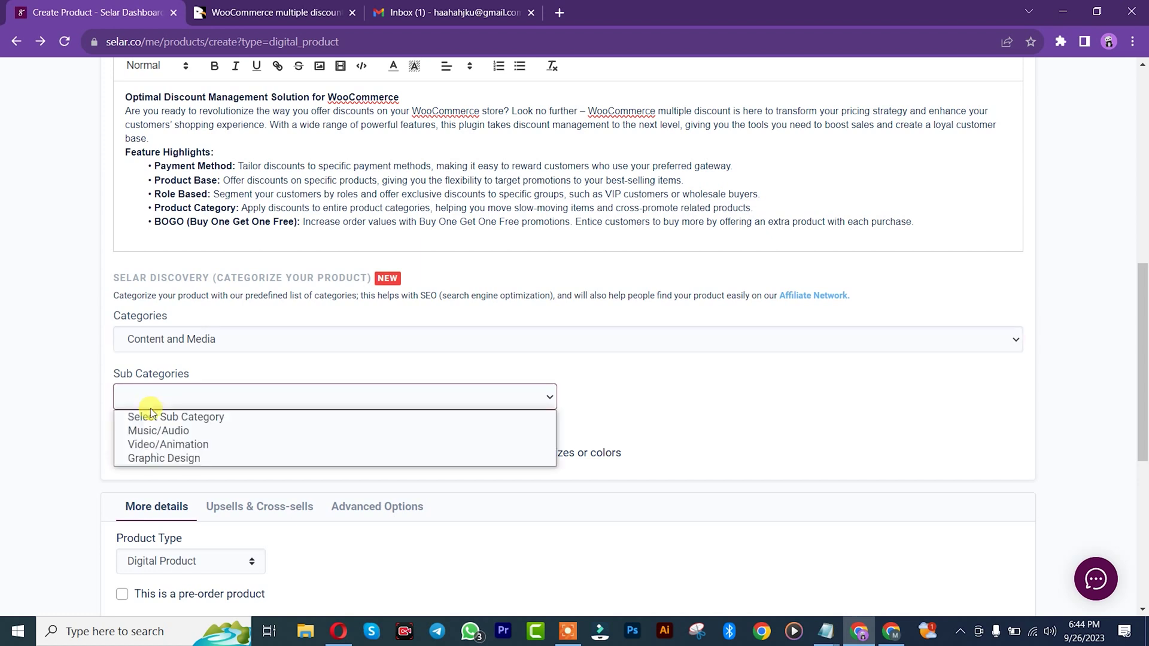
pyautogui.click(146, 461)
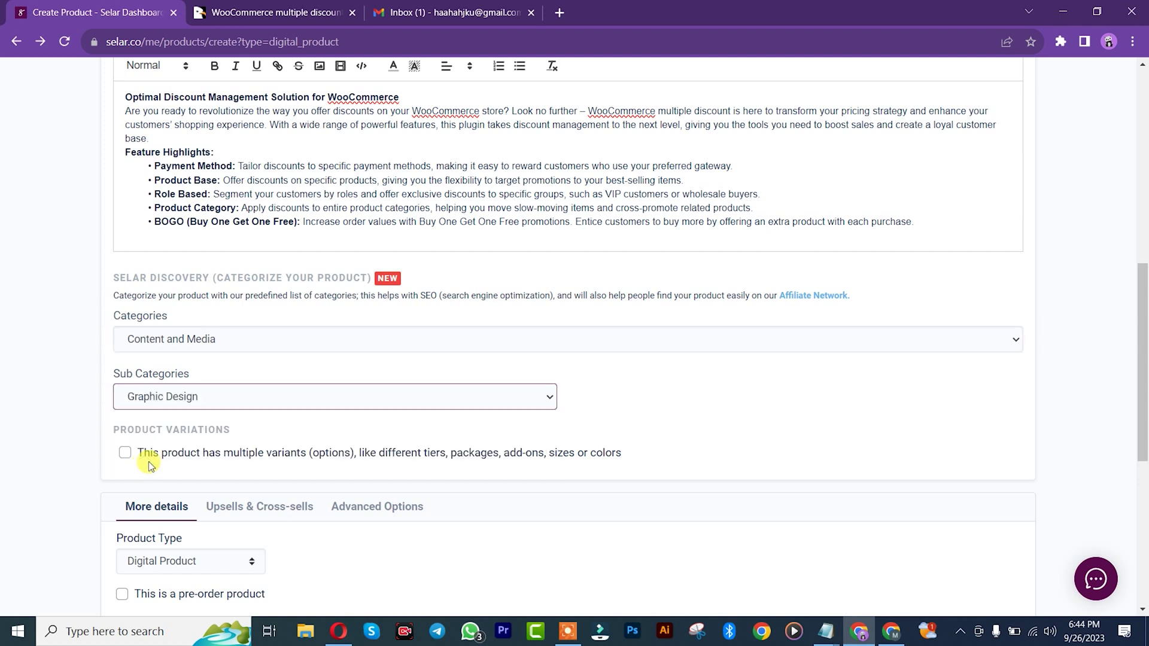
pyautogui.moveTo(1142, 323); pyautogui.dragTo(1143, 404)
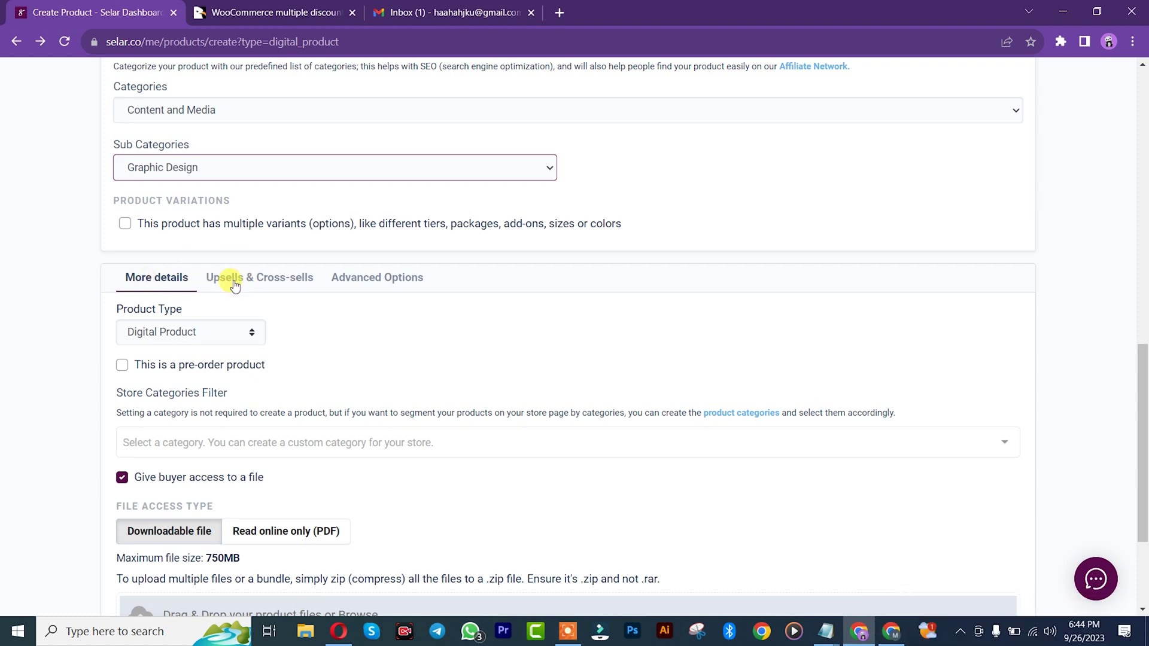
# Step: Reveal the product type, store category and file access settings under Advanced Options' More details
pyautogui.click(234, 285)
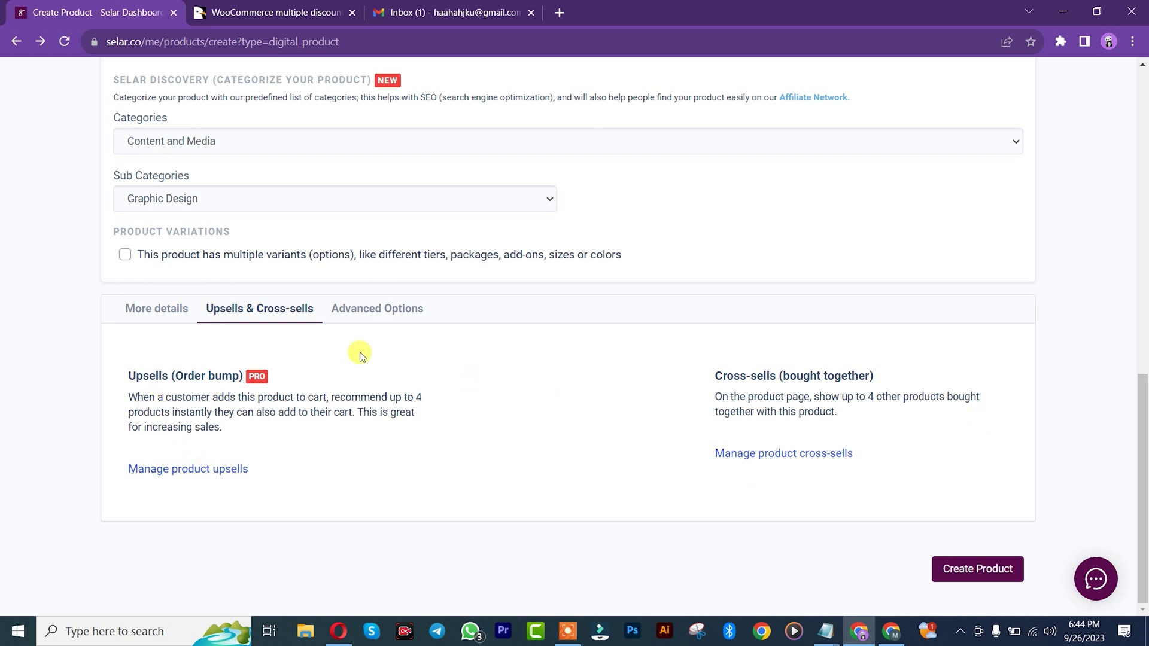
pyautogui.click(358, 317)
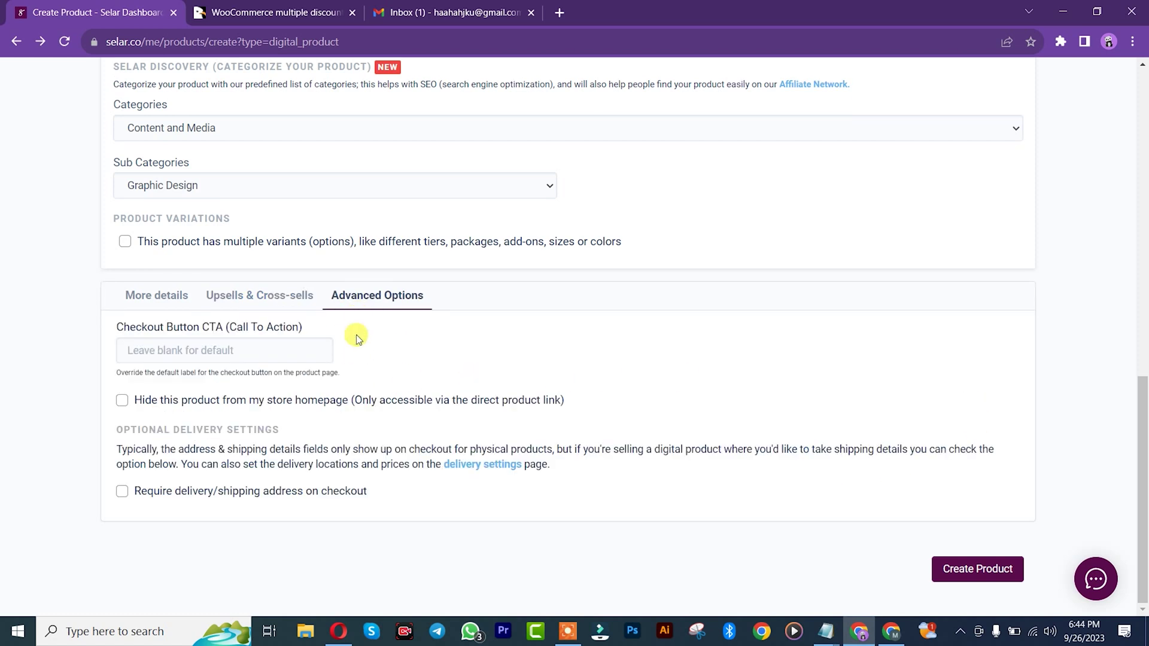
pyautogui.click(252, 296)
pyautogui.click(168, 310)
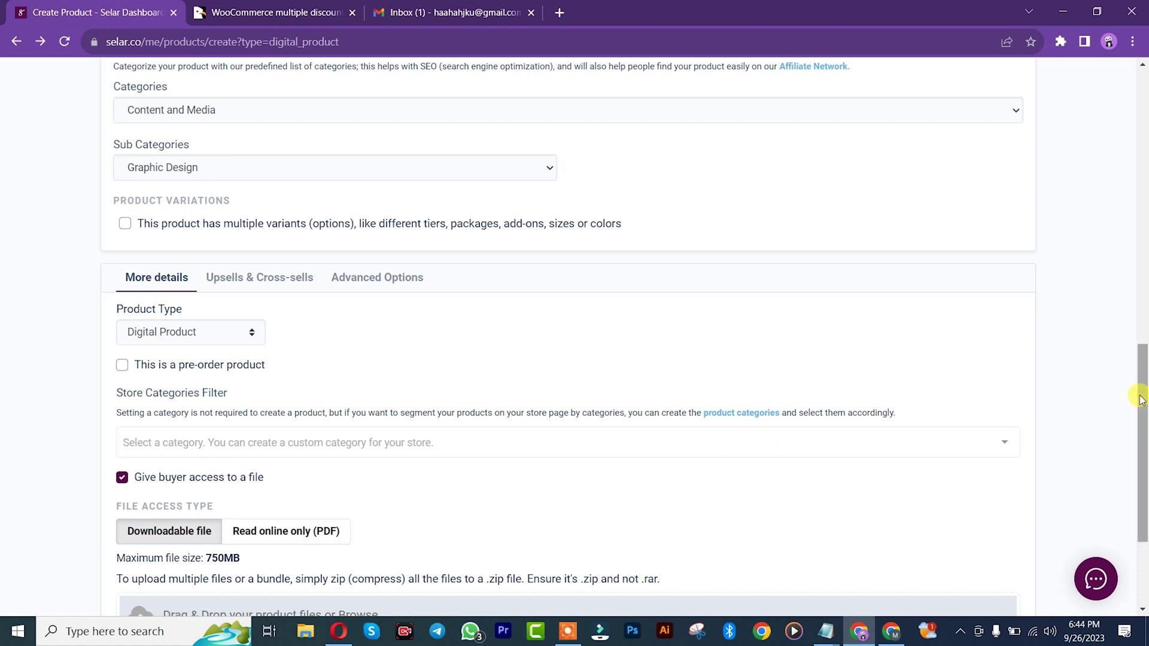
pyautogui.moveTo(1139, 393); pyautogui.dragTo(1143, 440)
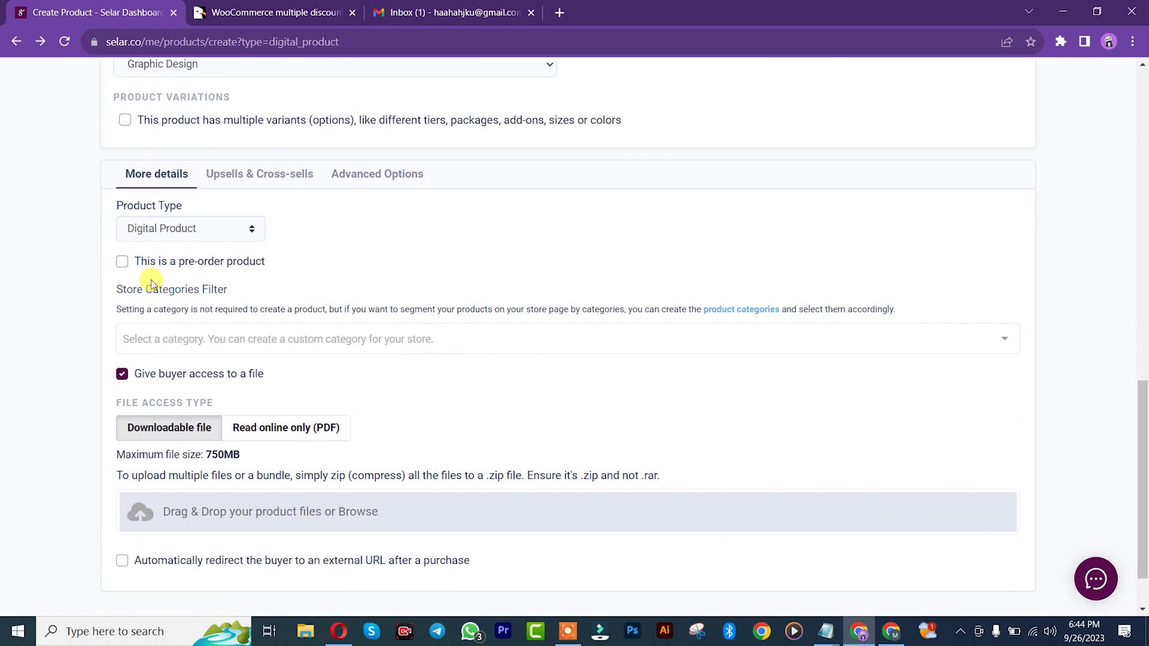
# Step: Toggle the pre-order option on and back off, keeping it a regular product
pyautogui.click(122, 261)
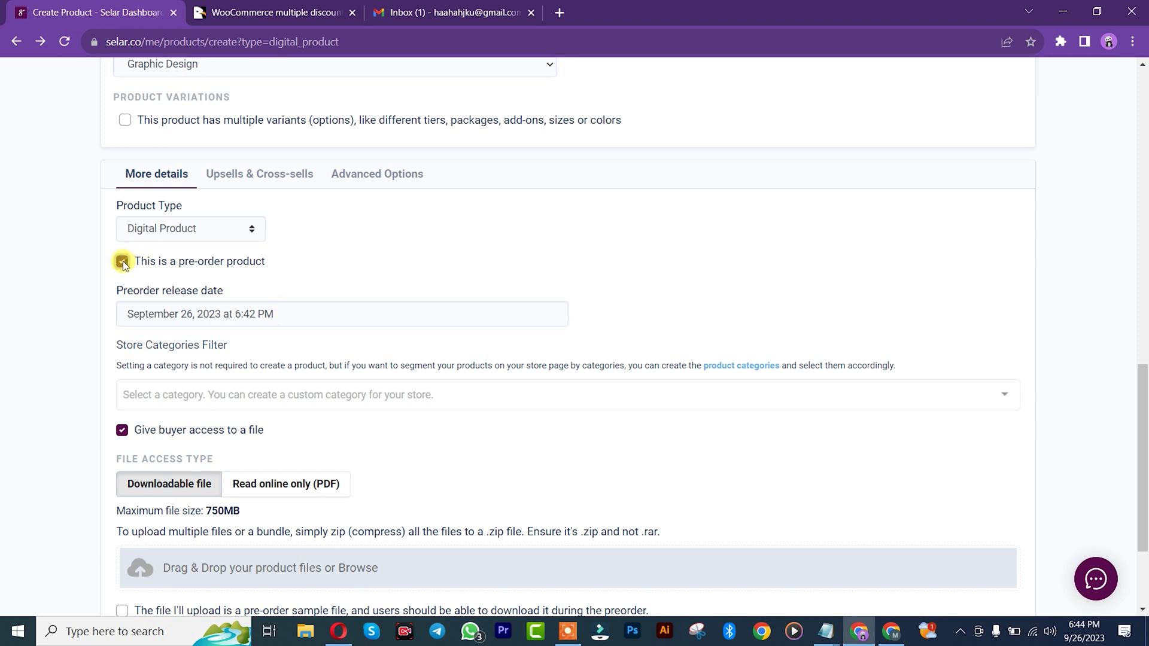
pyautogui.click(180, 314)
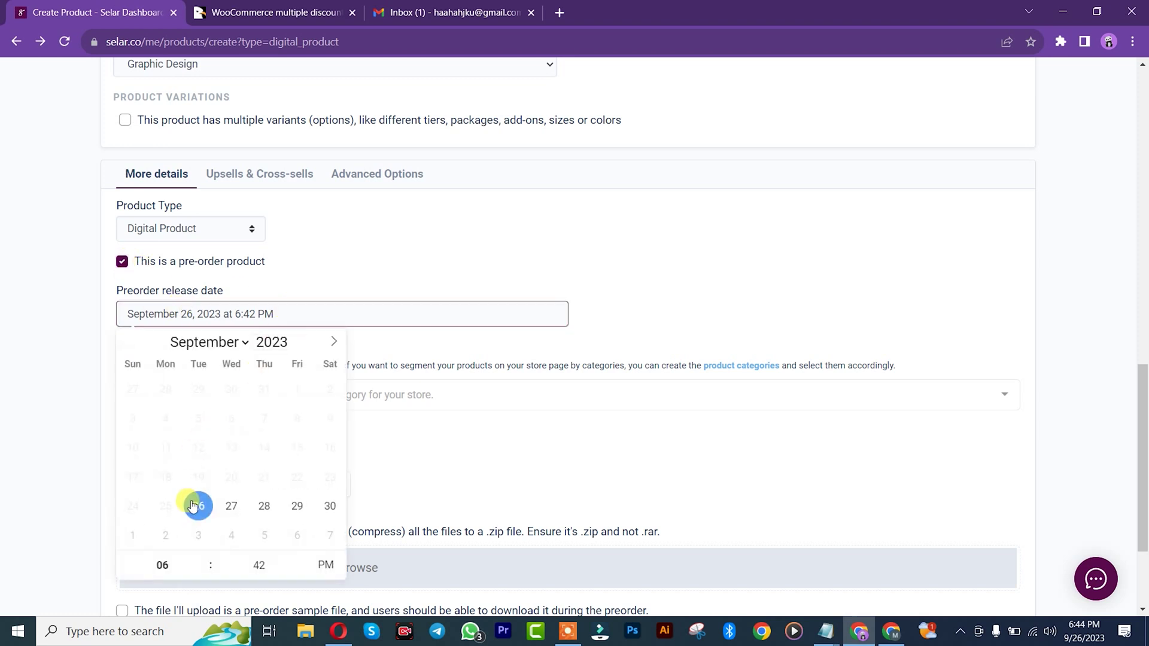
pyautogui.click(122, 263)
pyautogui.click(123, 262)
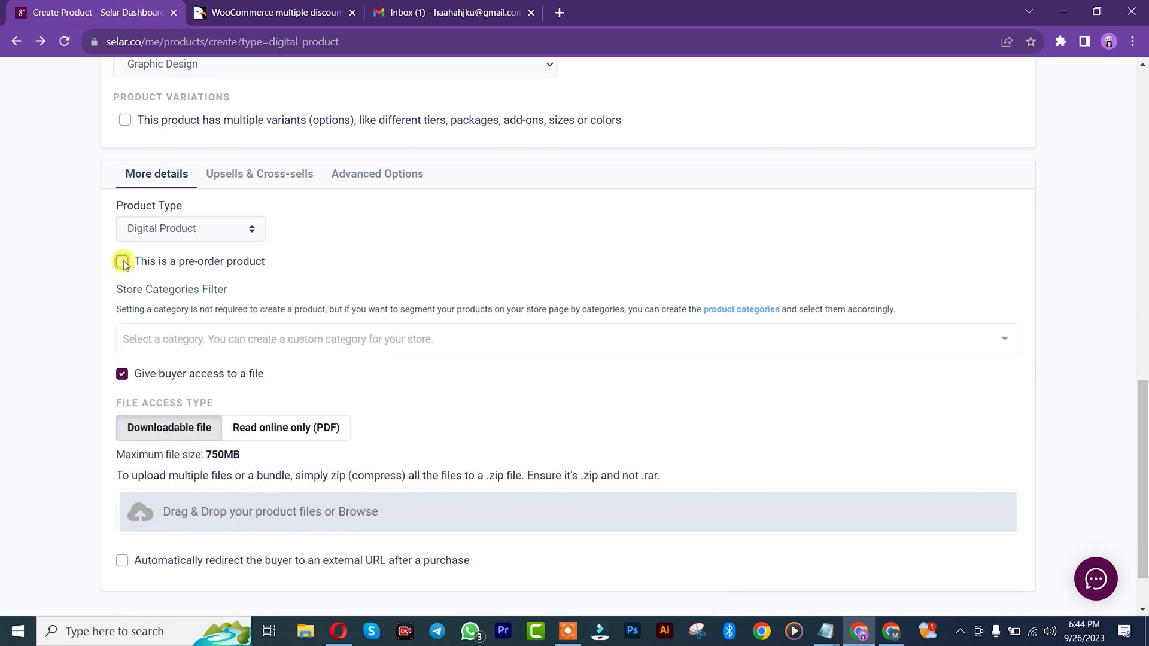
# Step: Set the Store Categories Filter to plugins and start the file upload
pyautogui.click(168, 346)
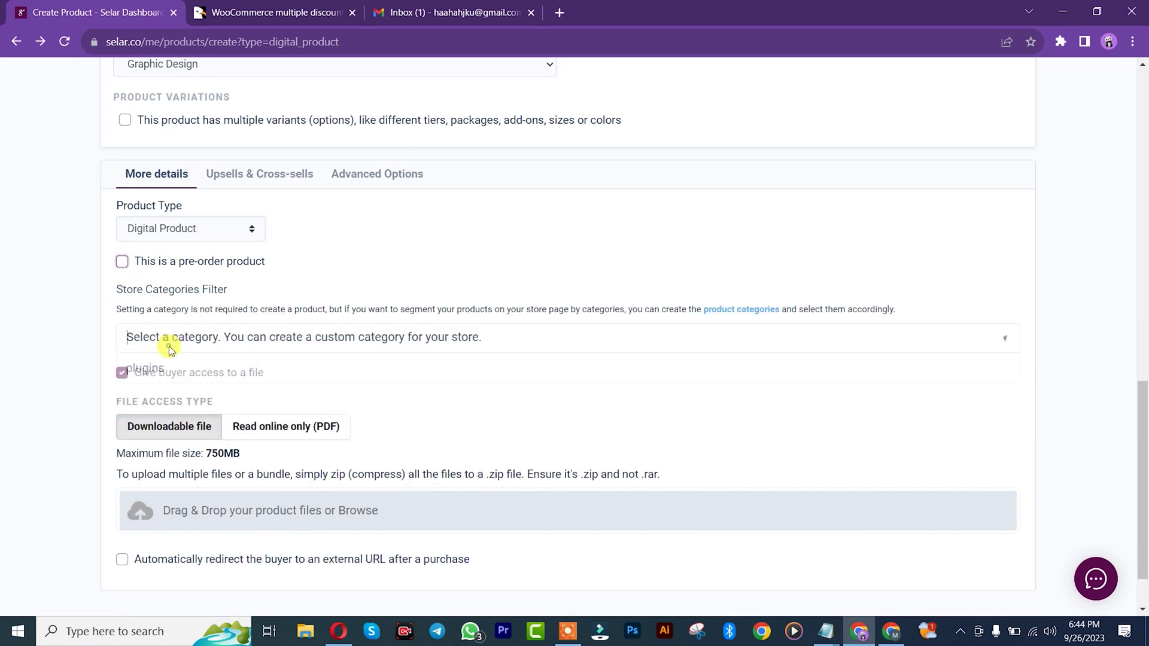
pyautogui.click(146, 368)
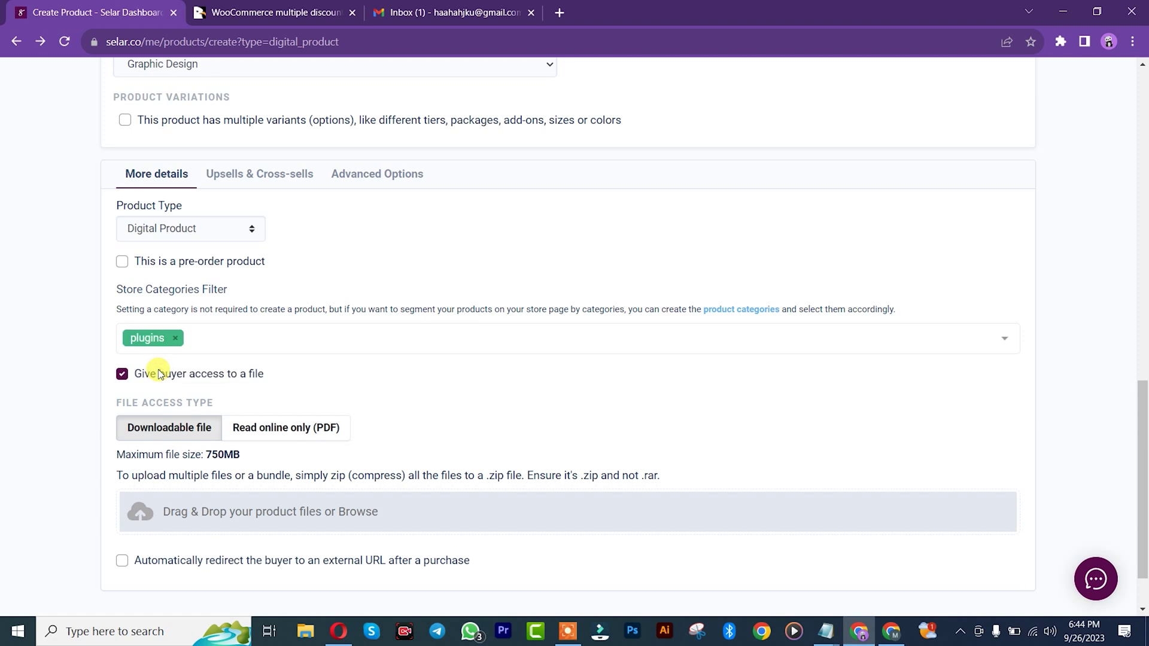
pyautogui.scroll(-2, 1124, 413)
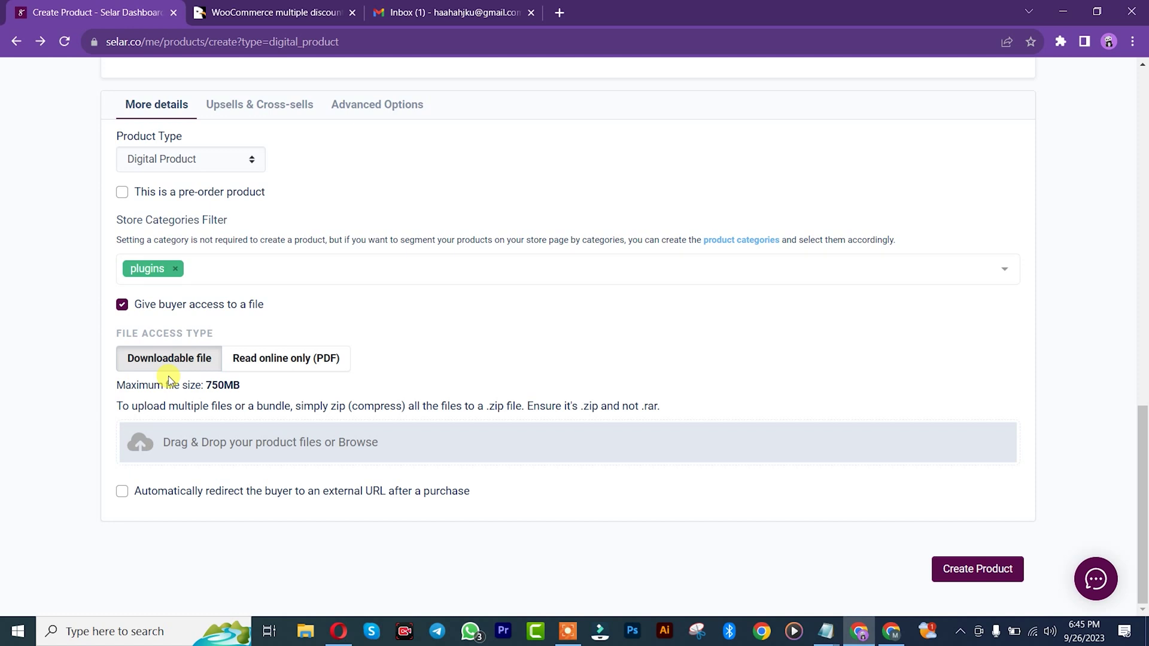
pyautogui.click(353, 438)
# Step: Select Woocommerce.zip in the Open dialog and upload it as the product file
pyautogui.click(343, 129)
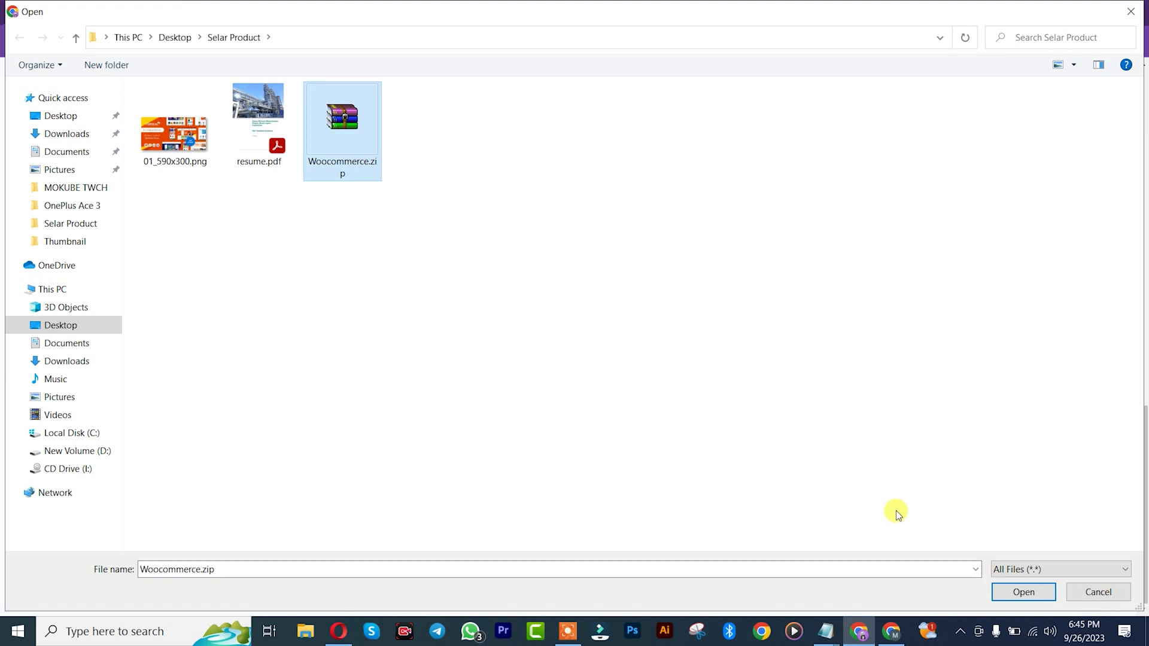
pyautogui.click(1022, 591)
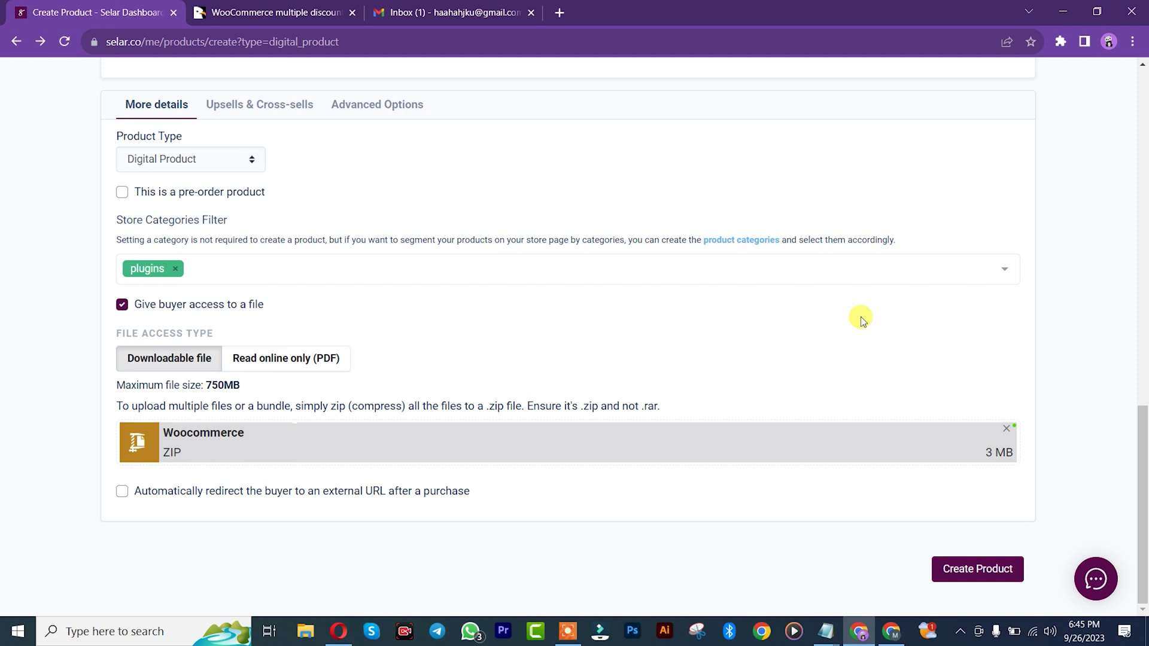
pyautogui.click(122, 491)
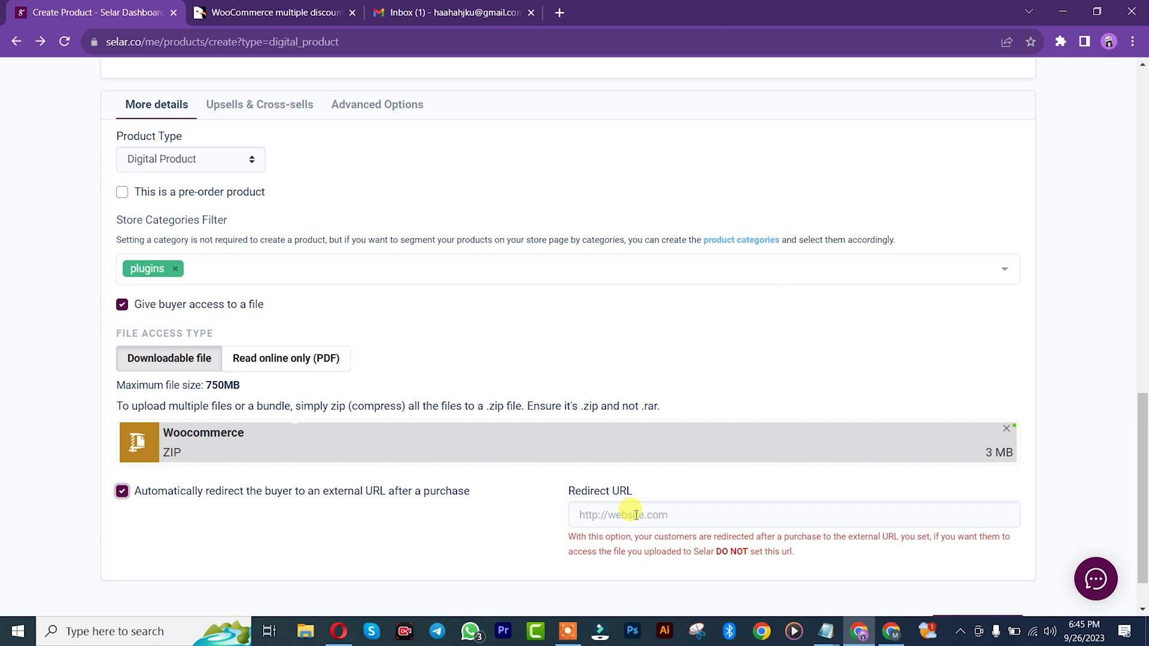
pyautogui.click(122, 491)
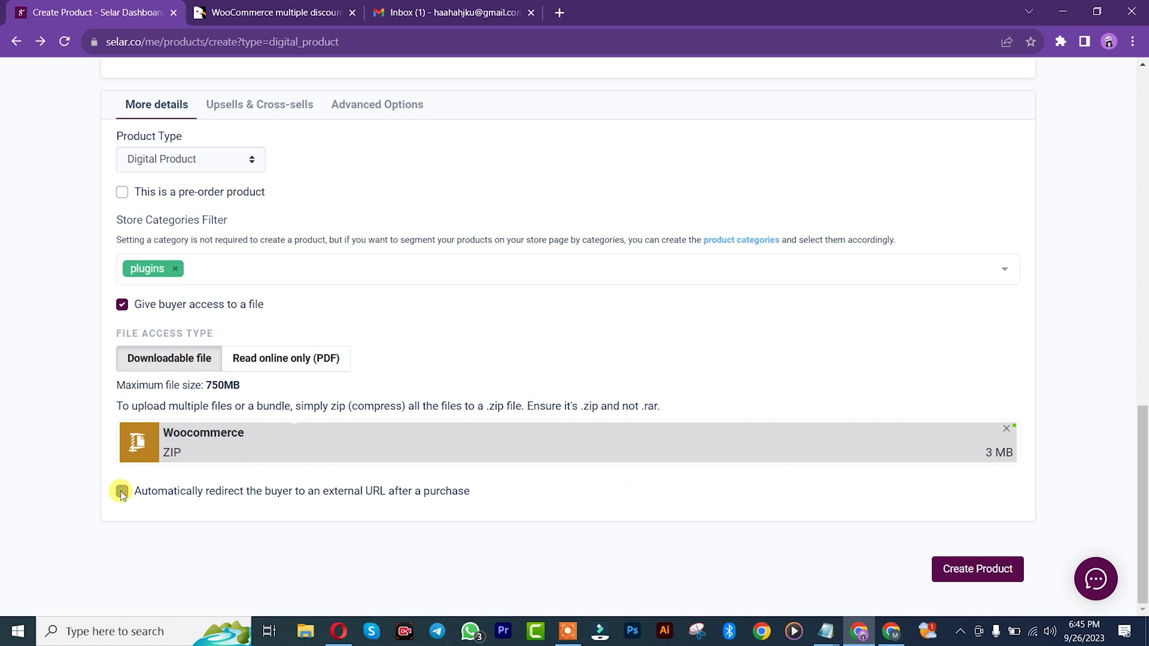
pyautogui.moveTo(1142, 494)
pyautogui.mouseDown()
pyautogui.moveTo(1143, 216)
pyautogui.moveTo(1143, 507)
pyautogui.mouseUp()
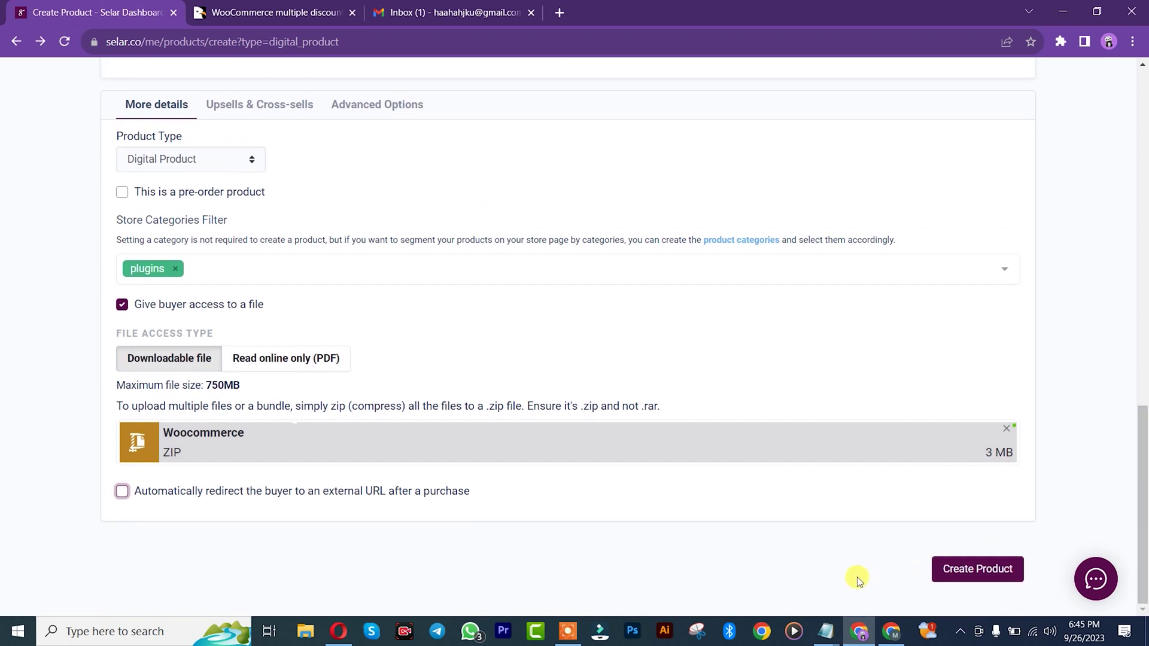
pyautogui.click(980, 577)
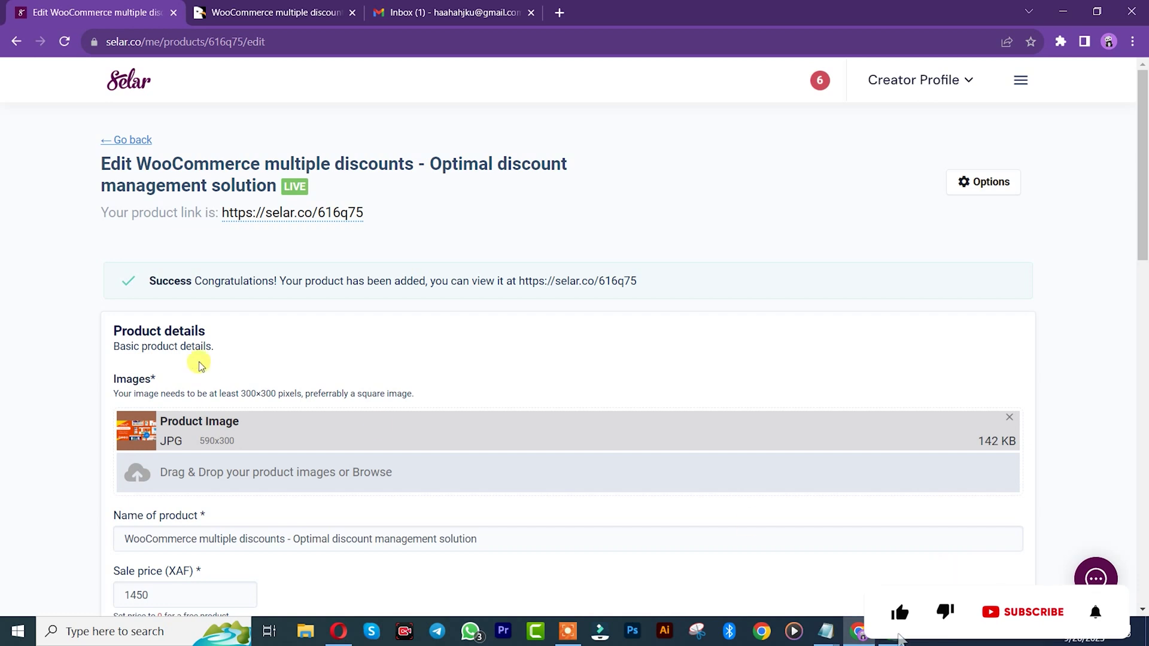
# Step: Open the new product's link (selar.co/616q75) in a new browser tab
pyautogui.rightClick(305, 216)
pyautogui.click(320, 232)
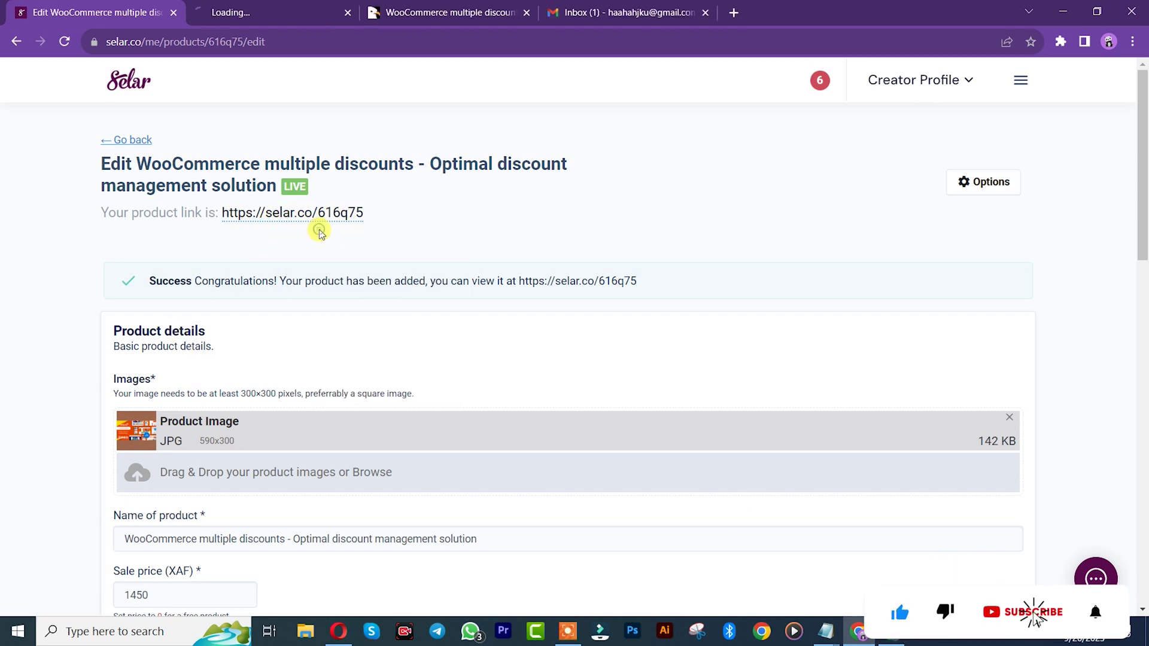
# Step: View the live sale page down to the CFA 1,450 price and More Details section
pyautogui.click(272, 12)
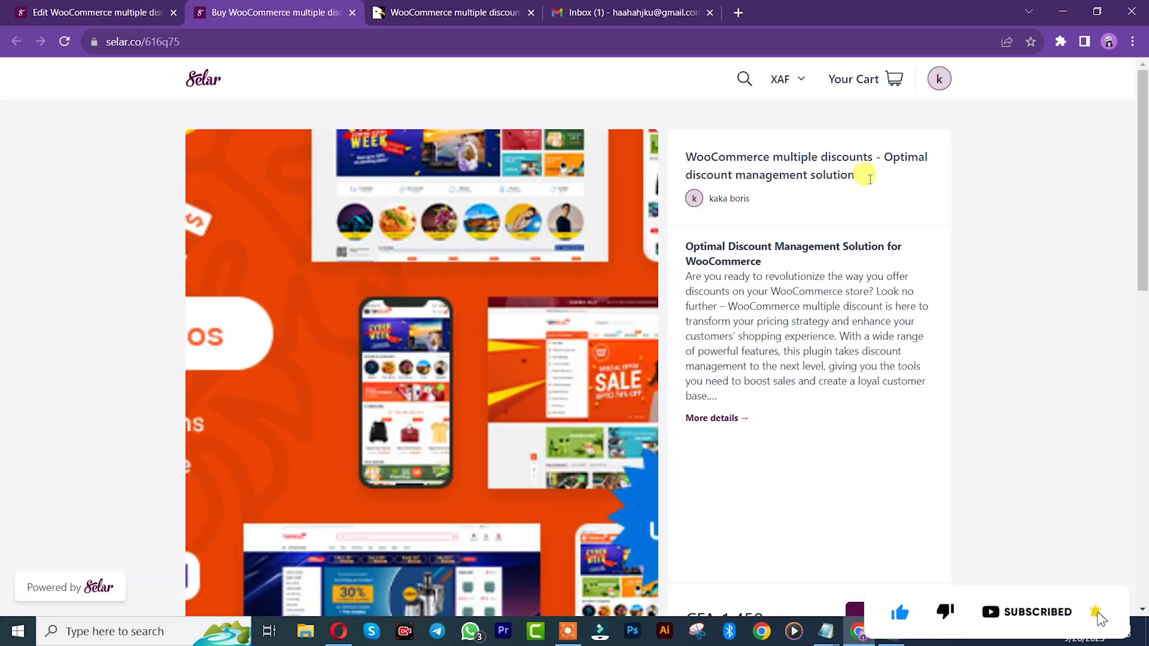
pyautogui.moveTo(1142, 234)
pyautogui.mouseDown()
pyautogui.moveTo(1142, 305)
pyautogui.moveTo(1143, 233)
pyautogui.mouseUp()
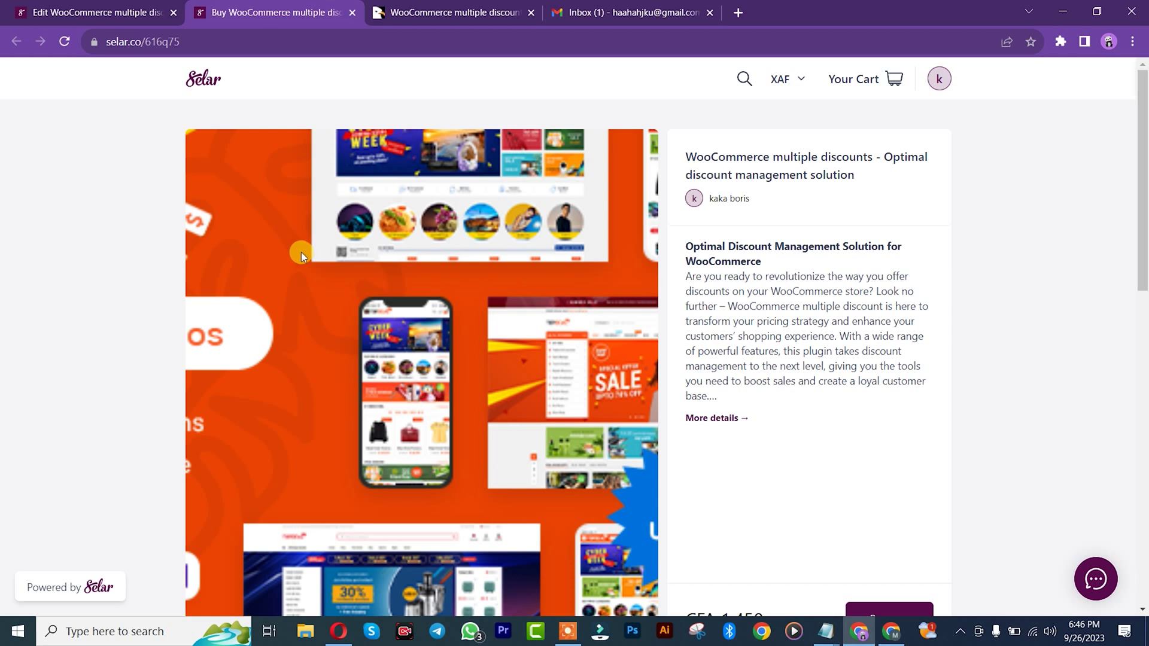
pyautogui.click(42, 12)
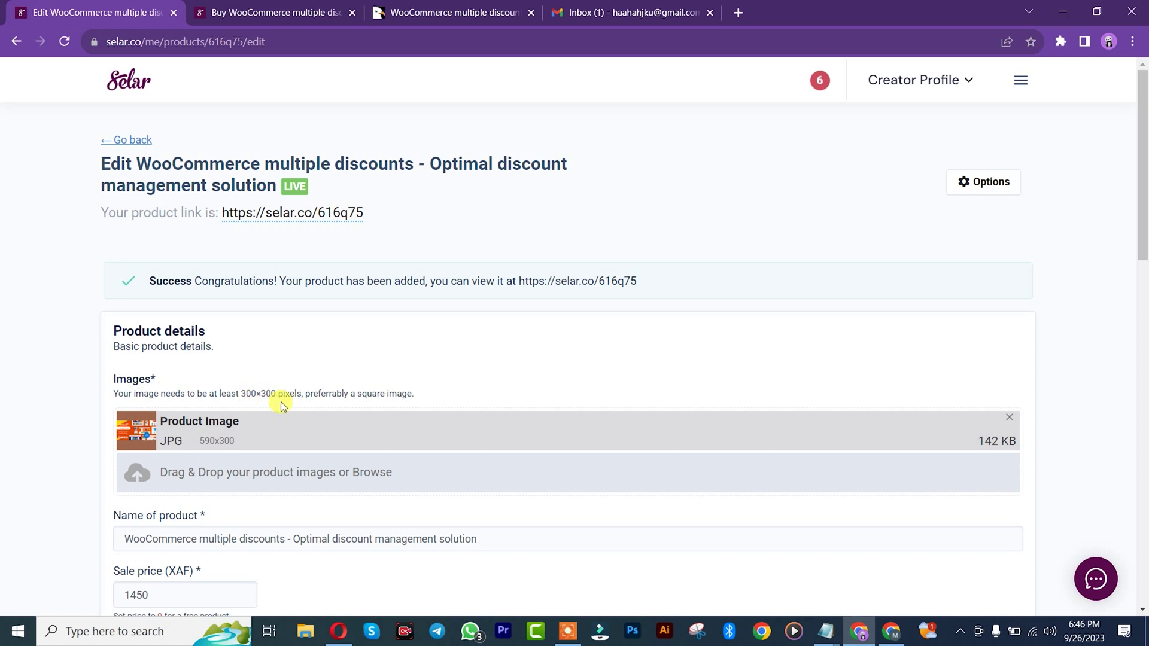
pyautogui.click(299, 13)
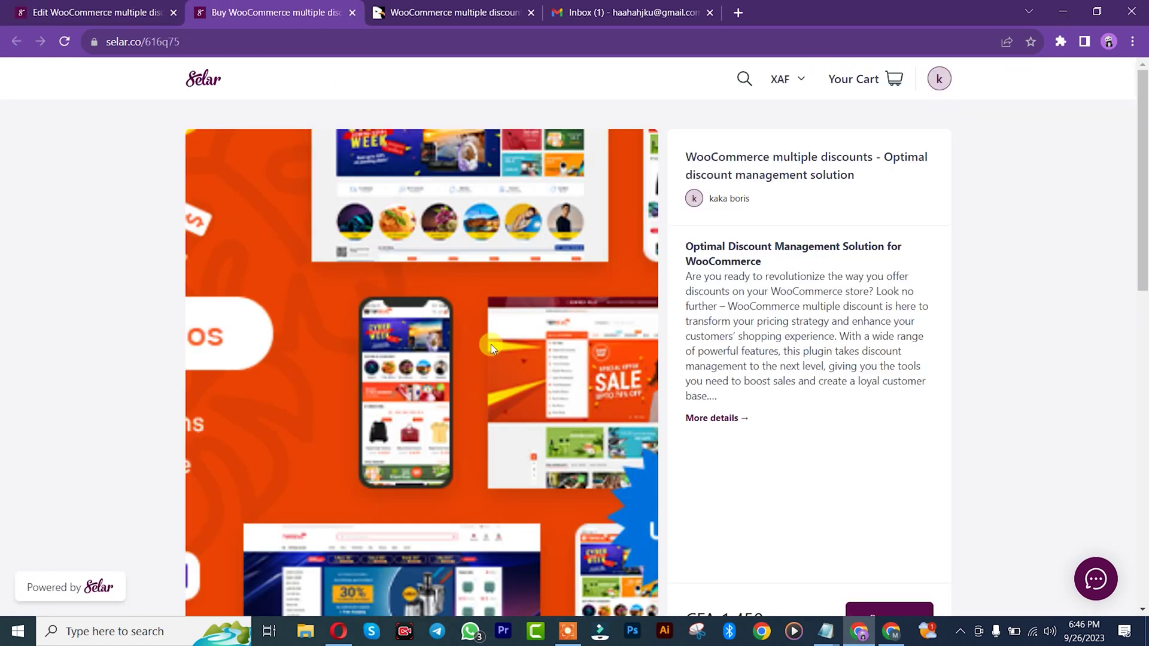
pyautogui.scroll(-2, 538, 341)
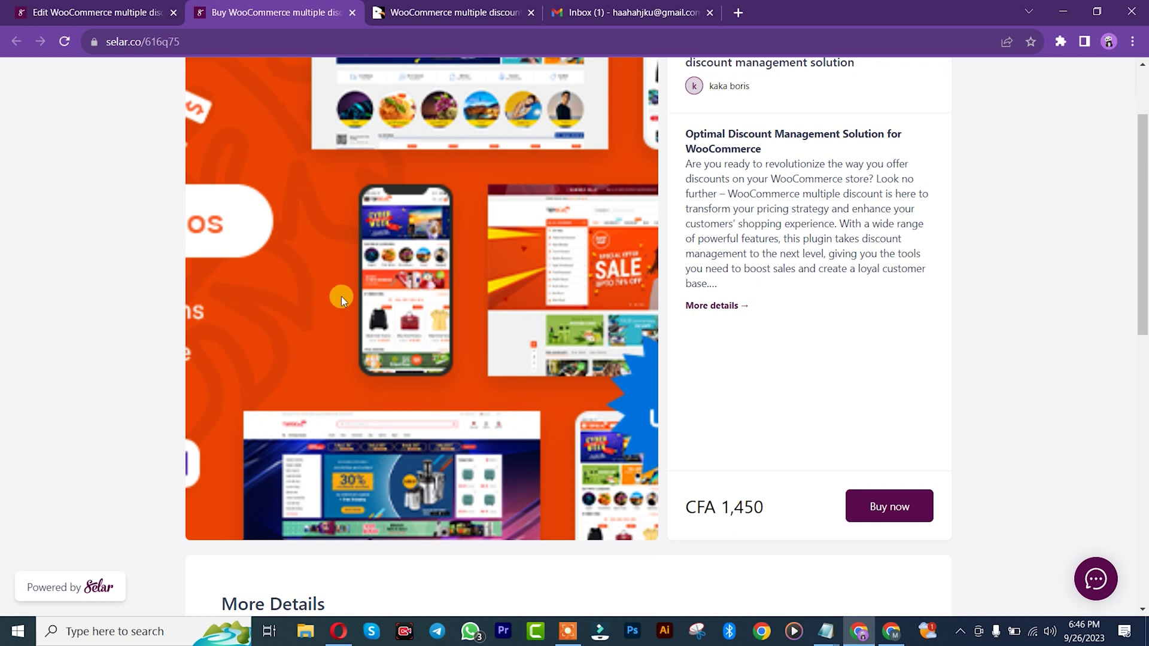
pyautogui.scroll(-2, 341, 296)
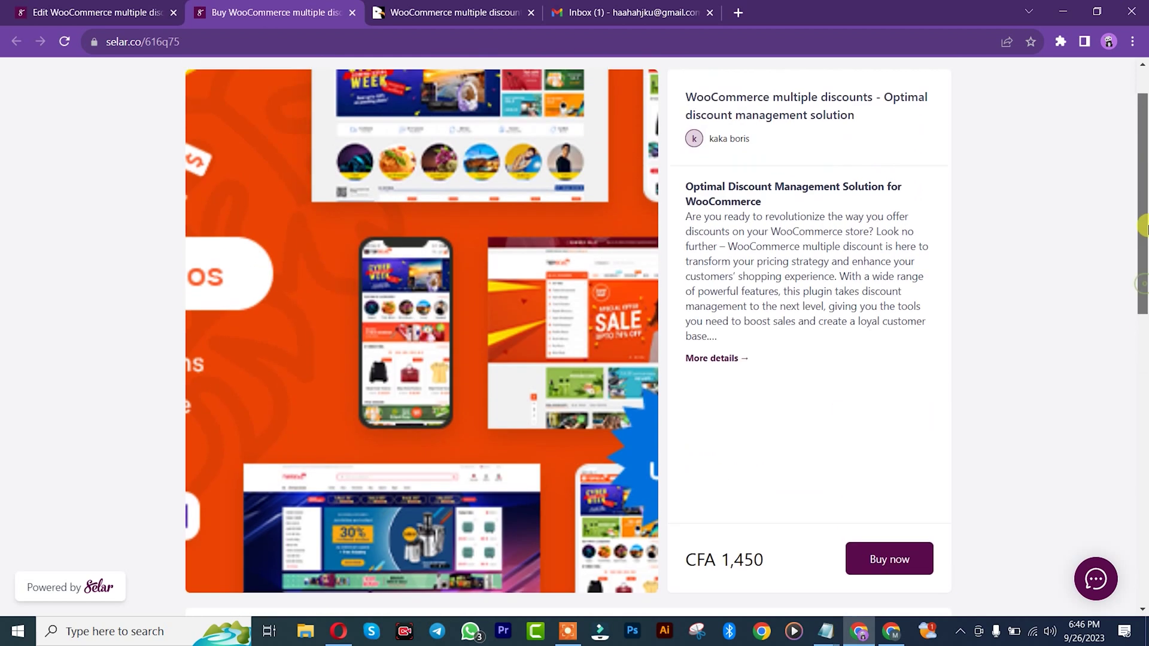
pyautogui.moveTo(1142, 281)
pyautogui.mouseDown()
pyautogui.moveTo(1143, 221)
pyautogui.moveTo(1143, 392)
pyautogui.moveTo(1142, 285)
pyautogui.mouseUp()
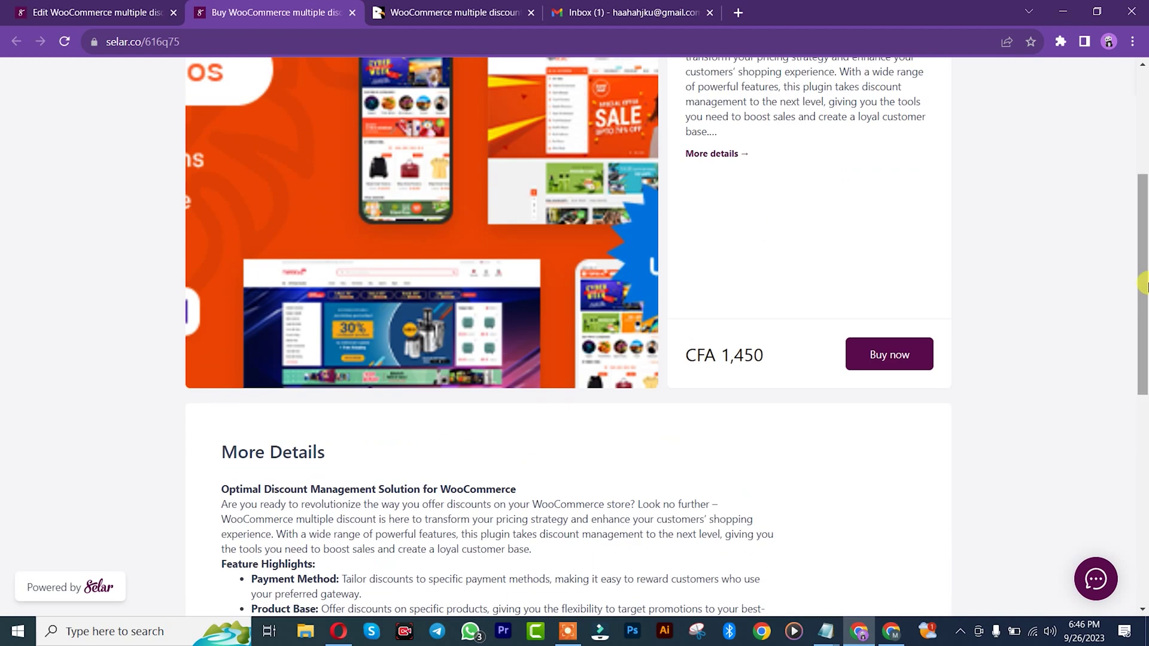